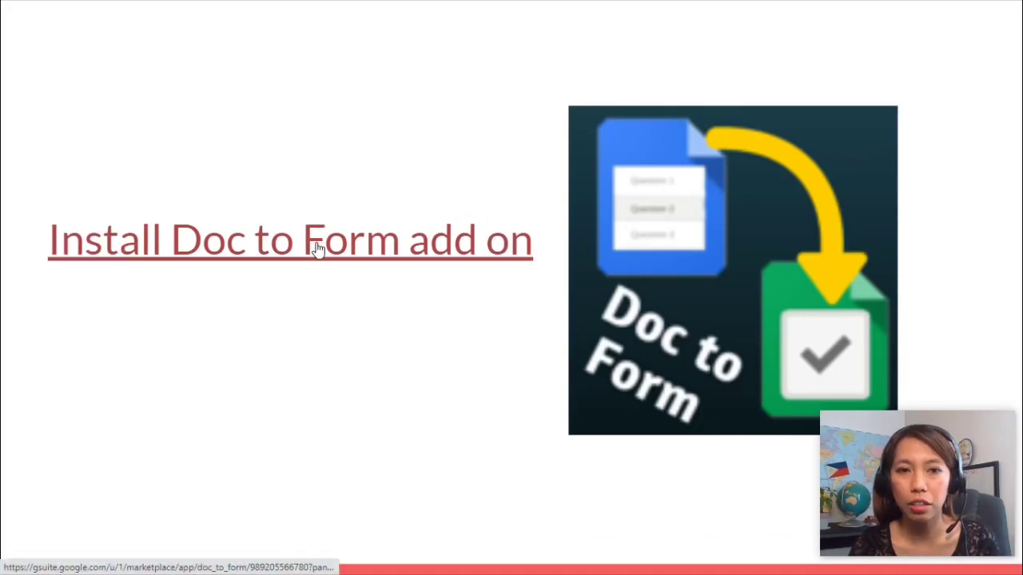
Step: Follow the slide's 'Install Doc to Form add on' link to its Marketplace page
left_click(316, 249)
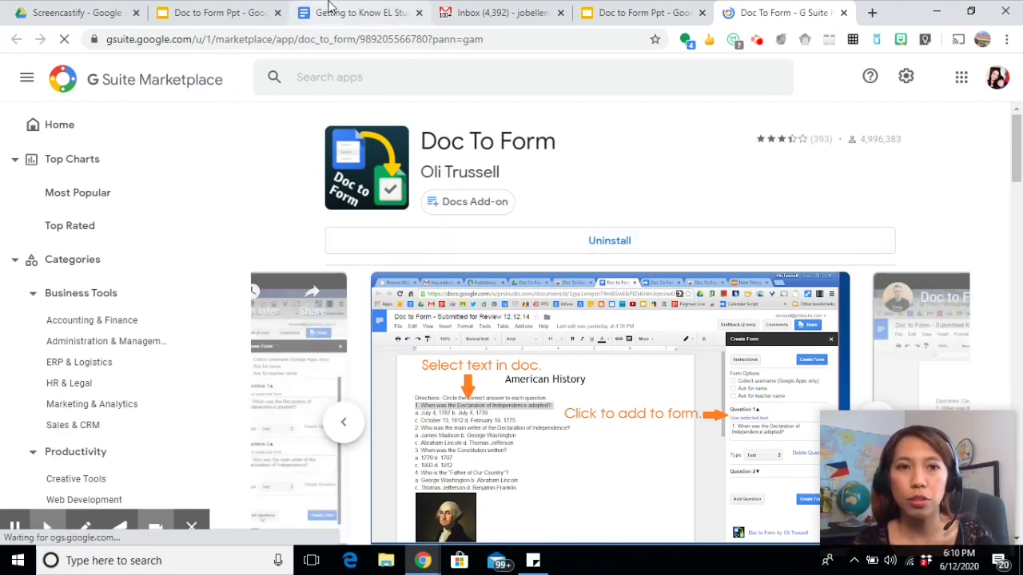
Step: Confirm Doc To Form shows as installed, then return to the 'Getting to Know EL Students' document
left_click(361, 14)
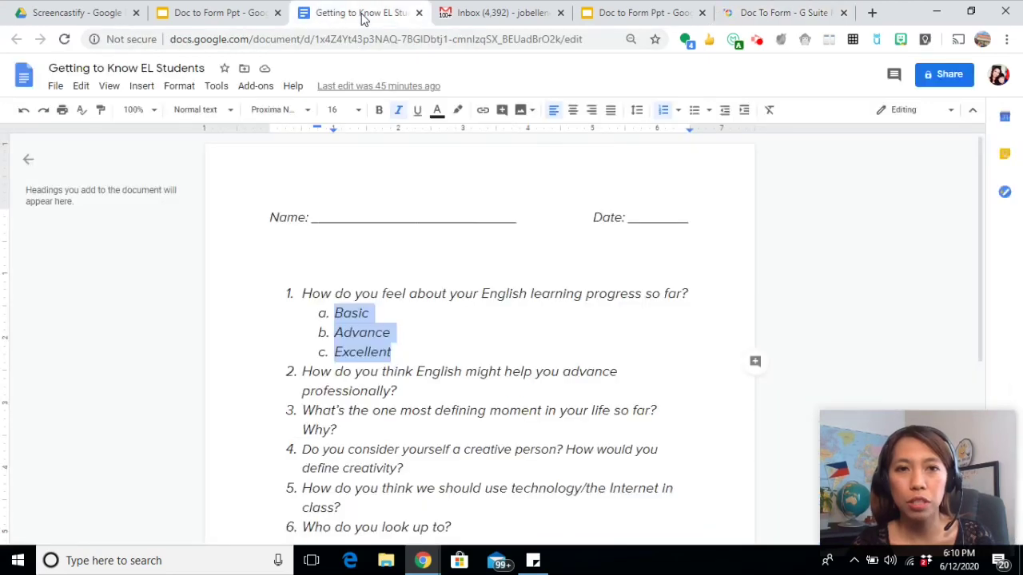
Step: Create a blank Google Form in Drive's shared Screencastify folder, then go back to the questionnaire doc
left_click(237, 13)
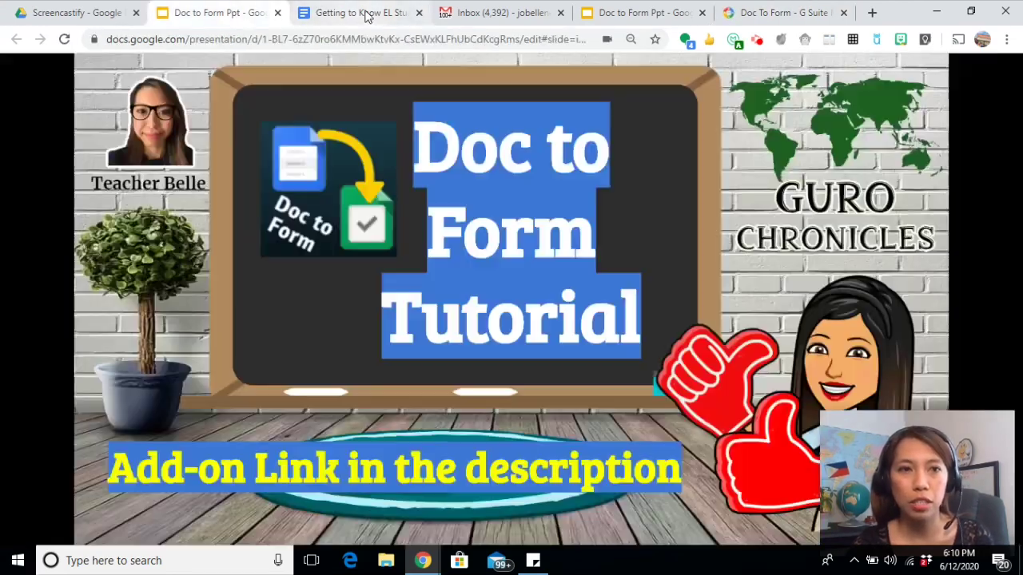
left_click(86, 14)
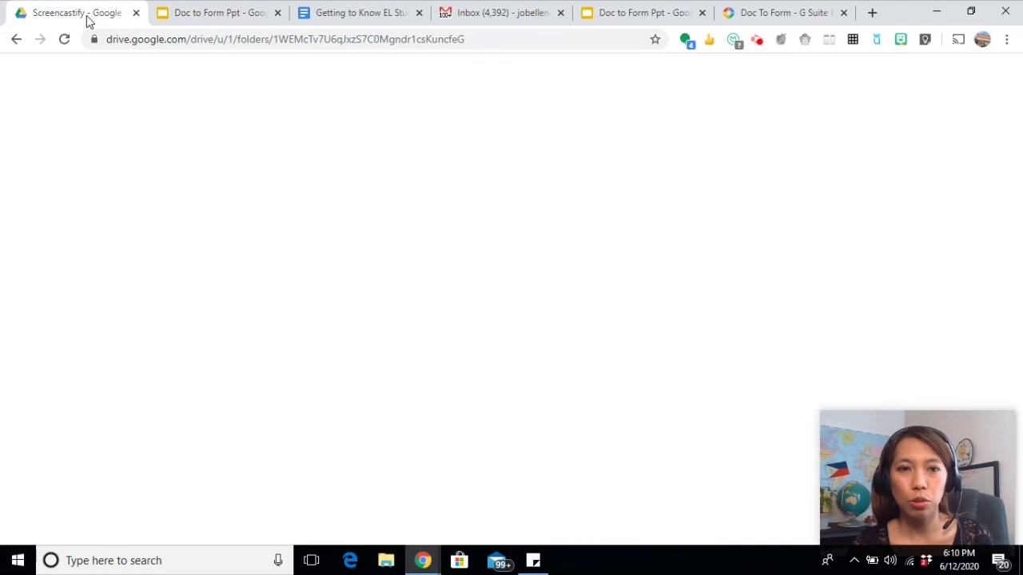
left_click(66, 131)
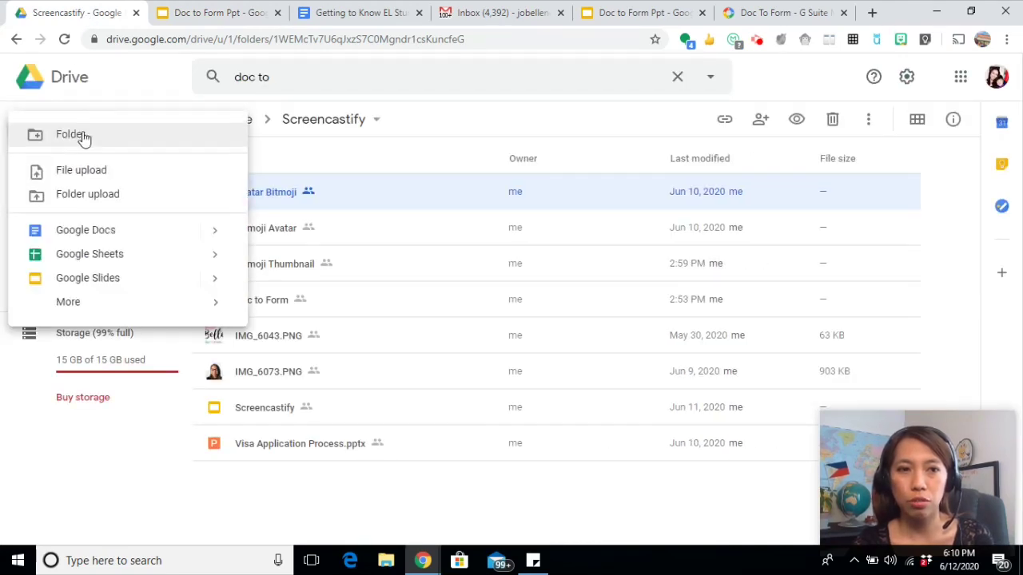
mouse_move(111, 300)
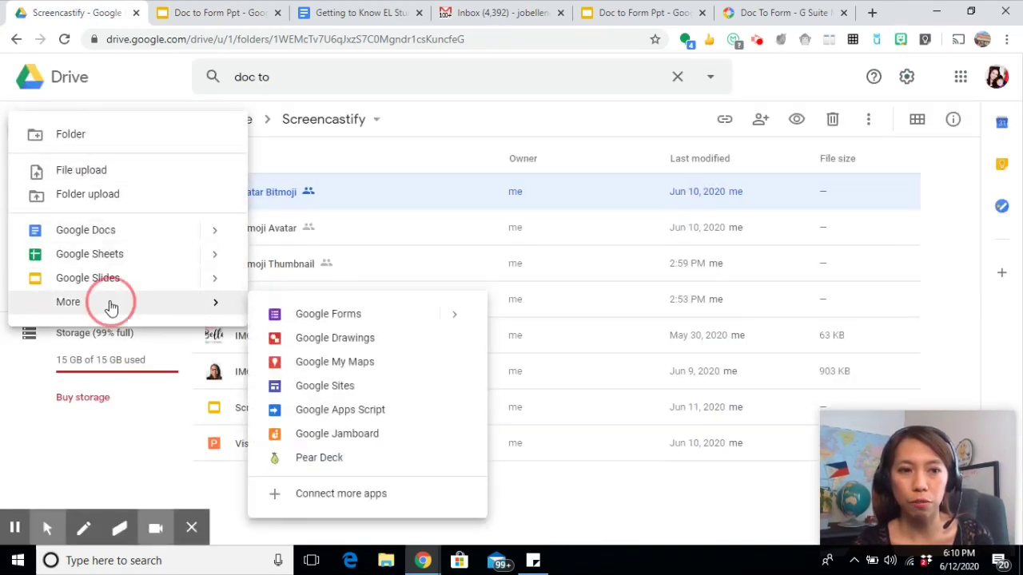
left_click(355, 316)
left_click(632, 337)
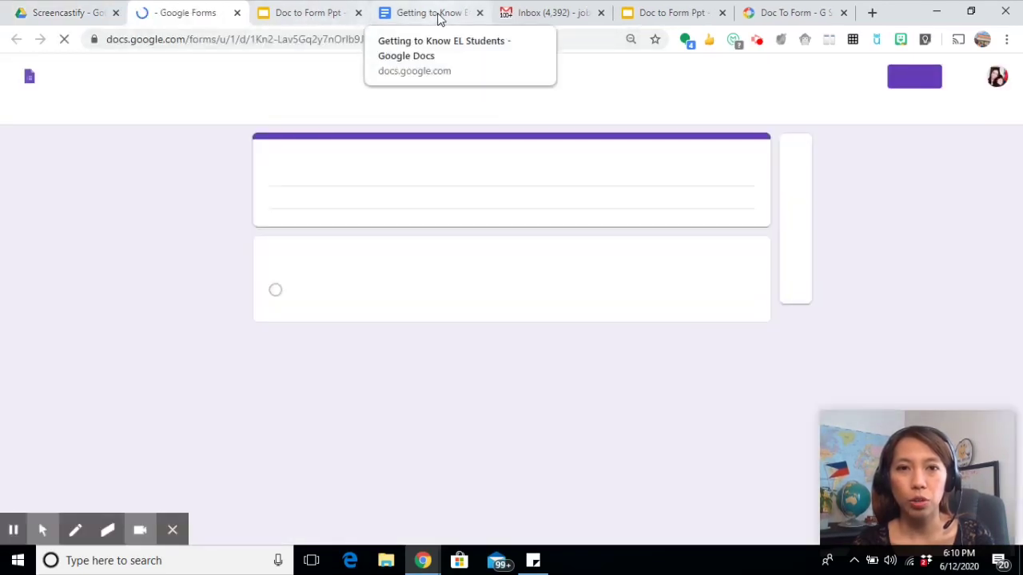
left_click(439, 16)
Step: Paste 'How do you feel about your English learning progress so far?' as the untitled form's first question
left_click_drag(439, 16, 200, 16)
left_click_drag(693, 294, 295, 270)
key("ctrl+c")
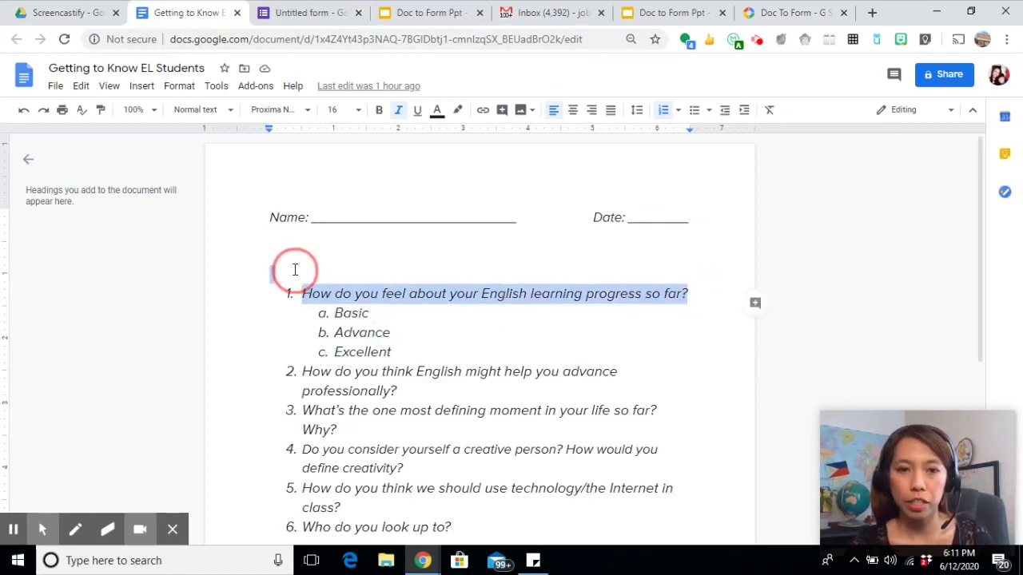
left_click(319, 12)
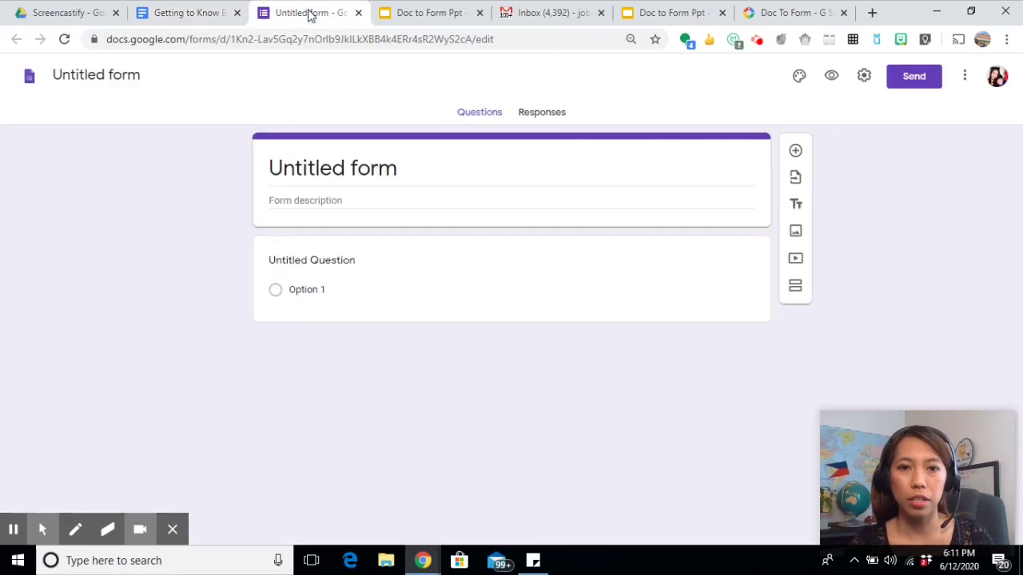
left_click(380, 263)
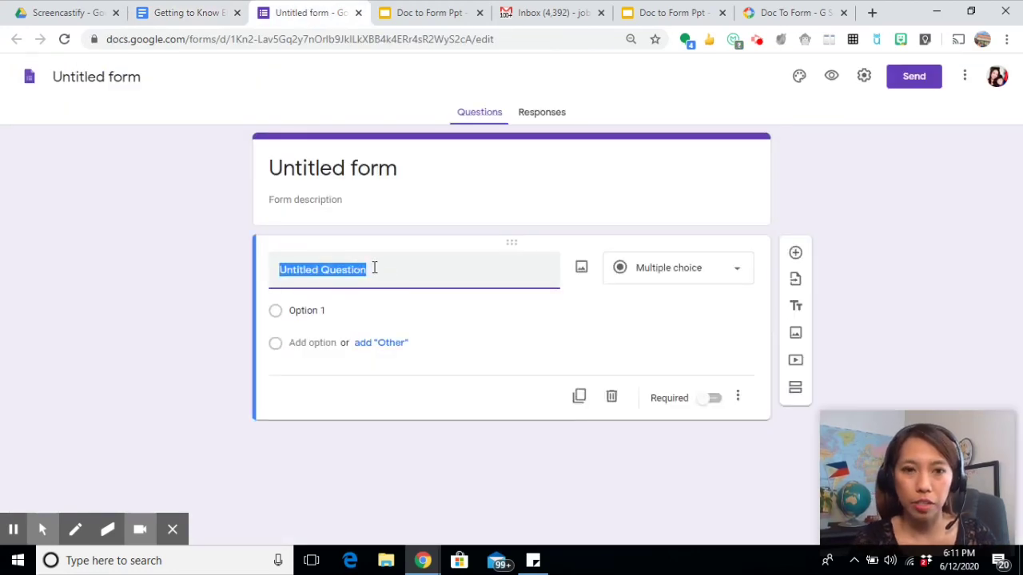
key("ctrl+v")
left_click(856, 190)
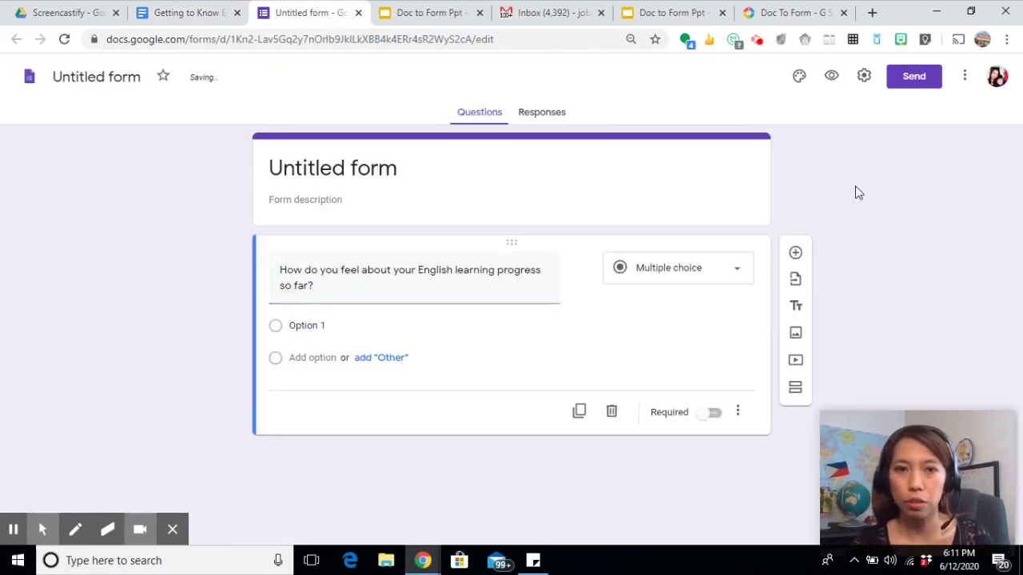
left_click(183, 13)
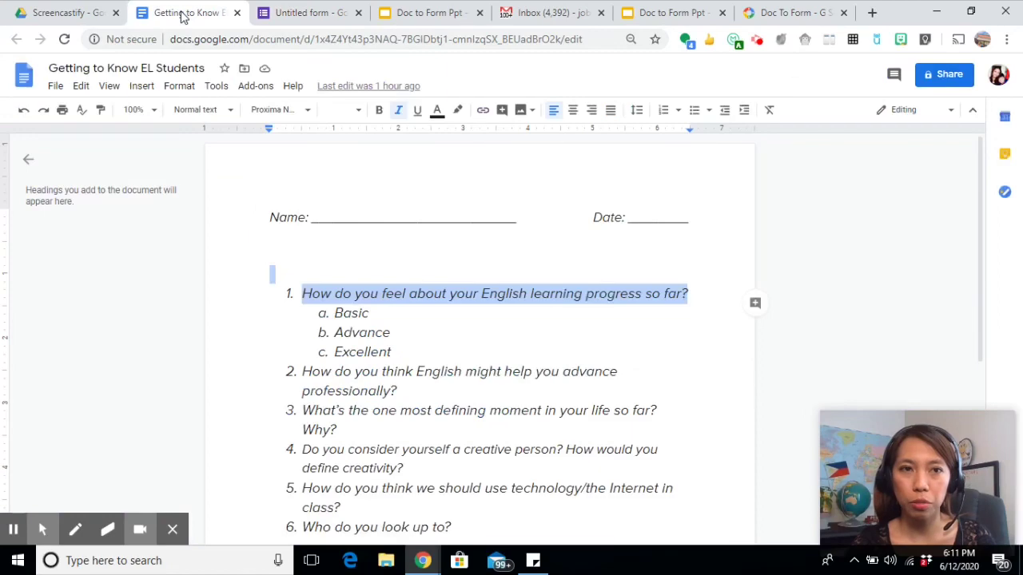
Step: Launch Doc To Form's 'Create Form from Doc' sidebar from the Add-ons menu
left_click(301, 16)
left_click(188, 16)
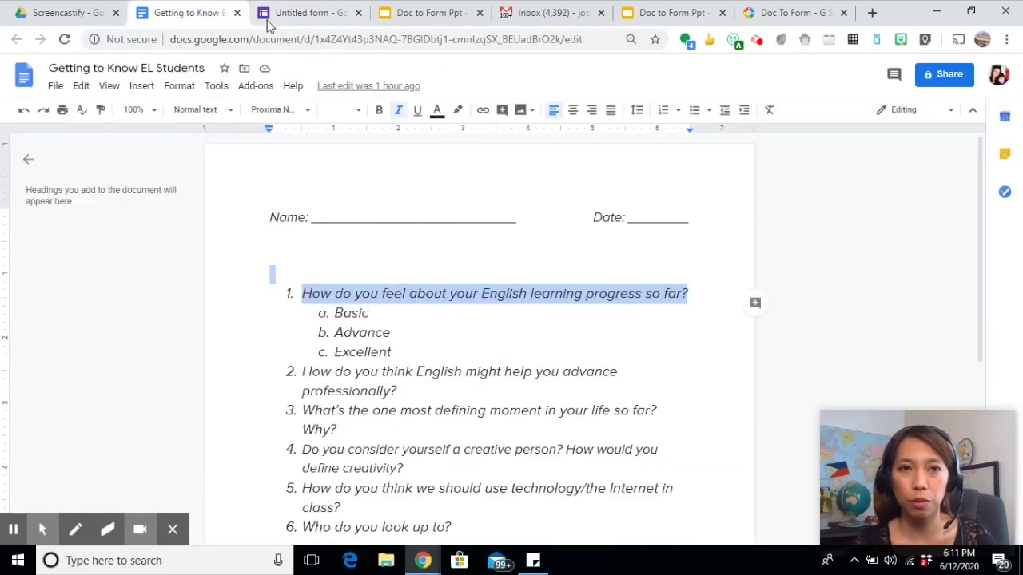
left_click(308, 15)
left_click(182, 13)
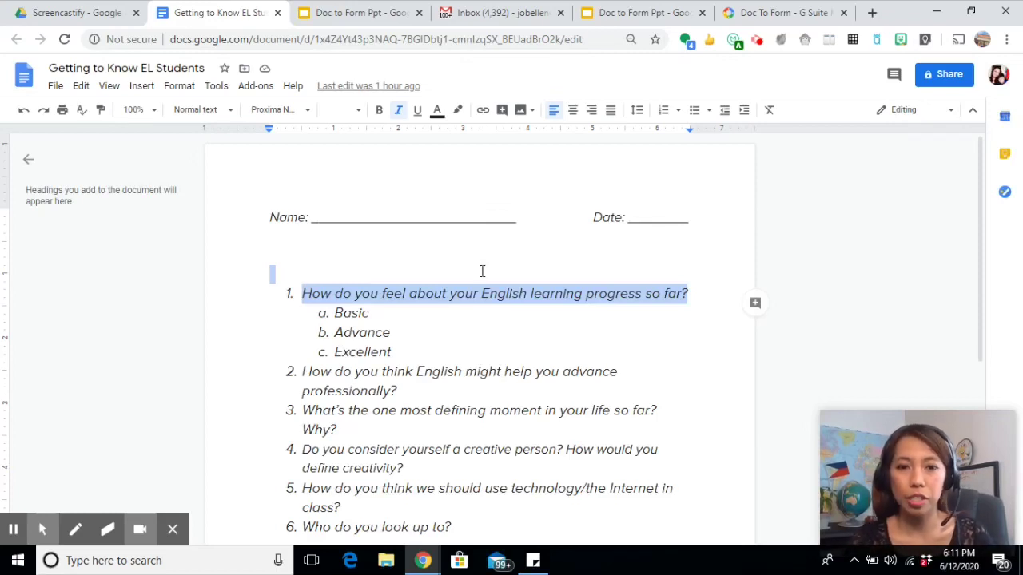
left_click(623, 253)
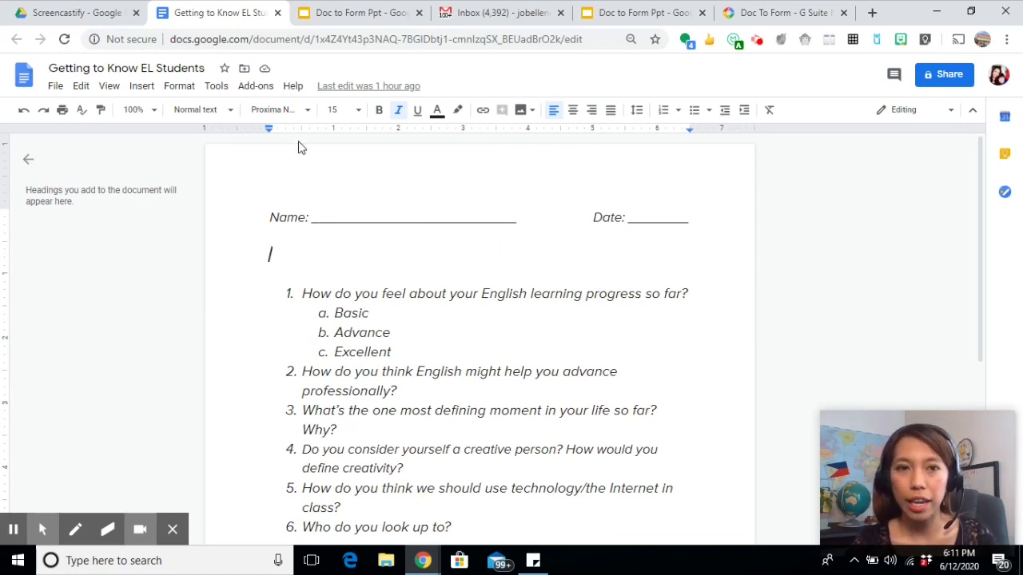
left_click(264, 90)
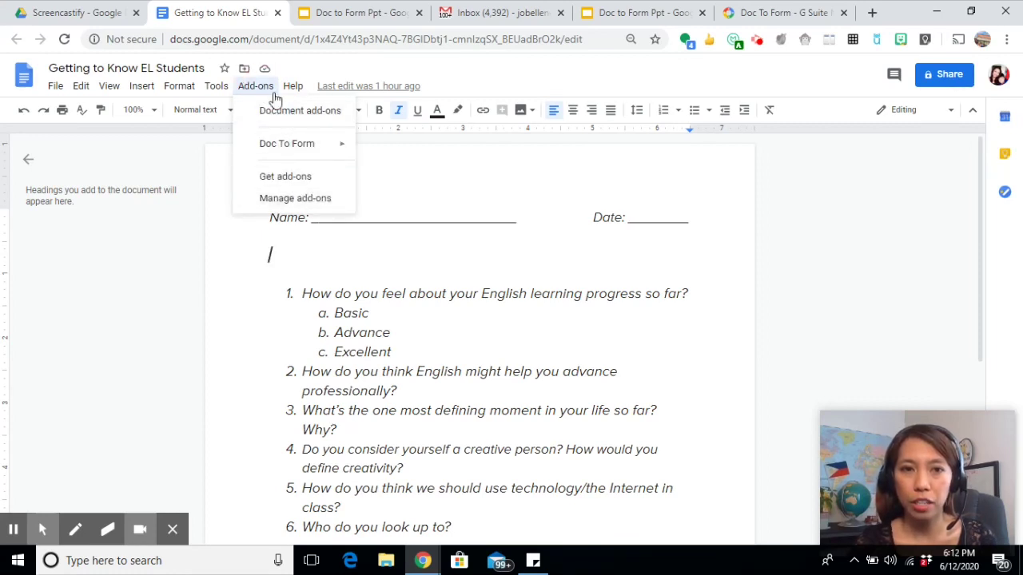
left_click(434, 215)
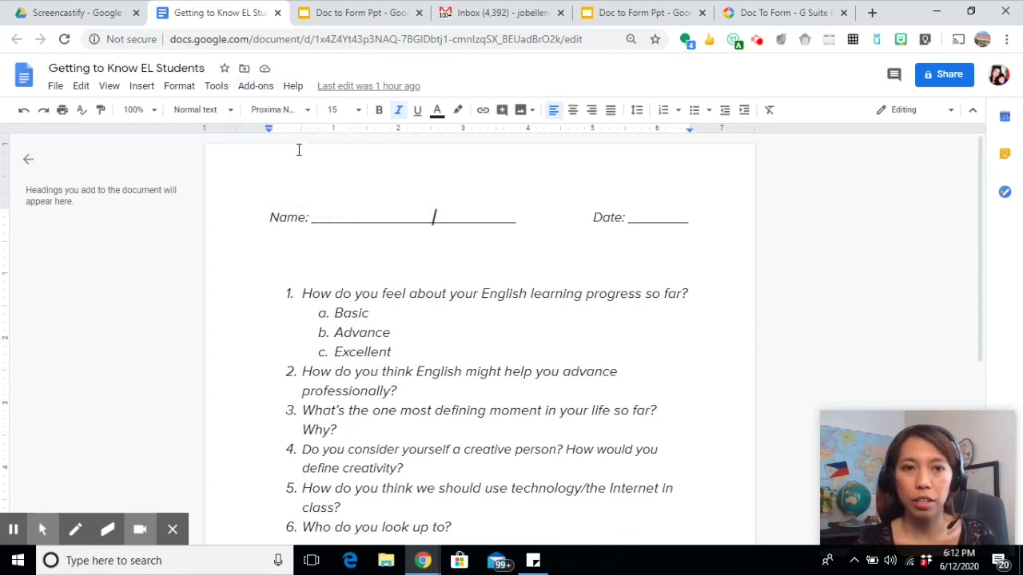
left_click(256, 86)
mouse_move(315, 153)
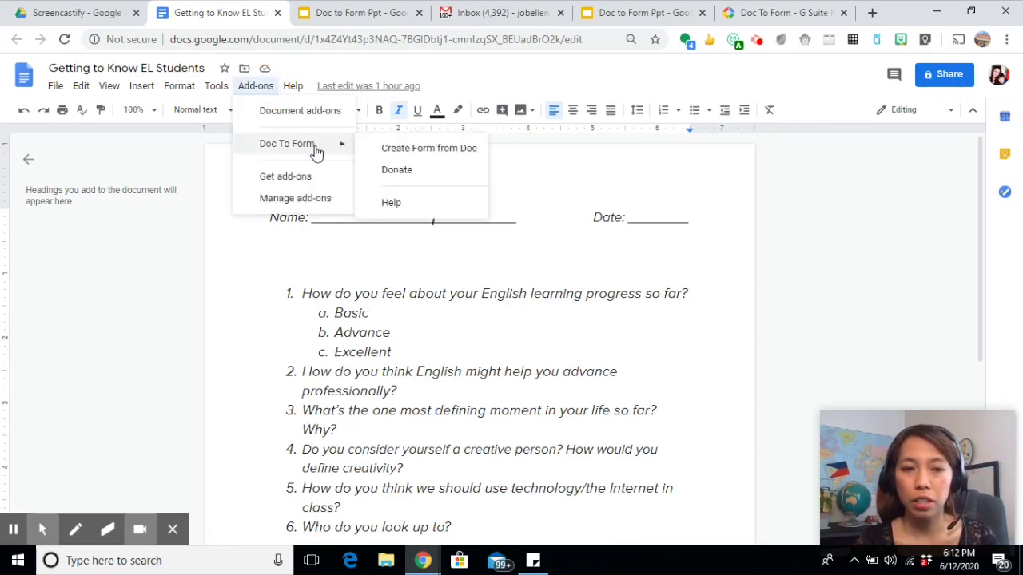
left_click(439, 155)
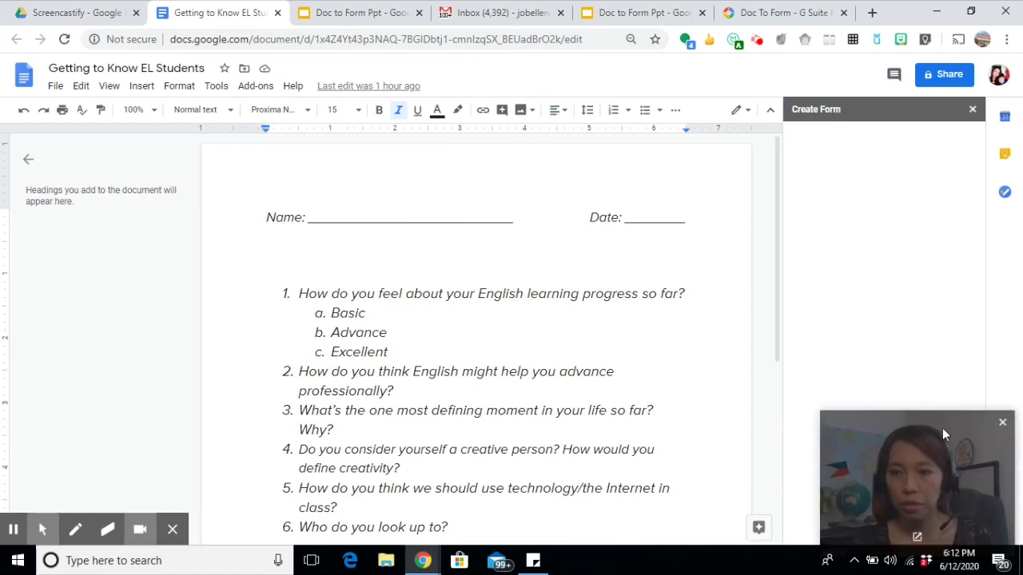
Step: Fill the sidebar's Question 1 from the selected doc line 'How do you feel about your English learning progress so far?'
left_click_drag(932, 422, 121, 354)
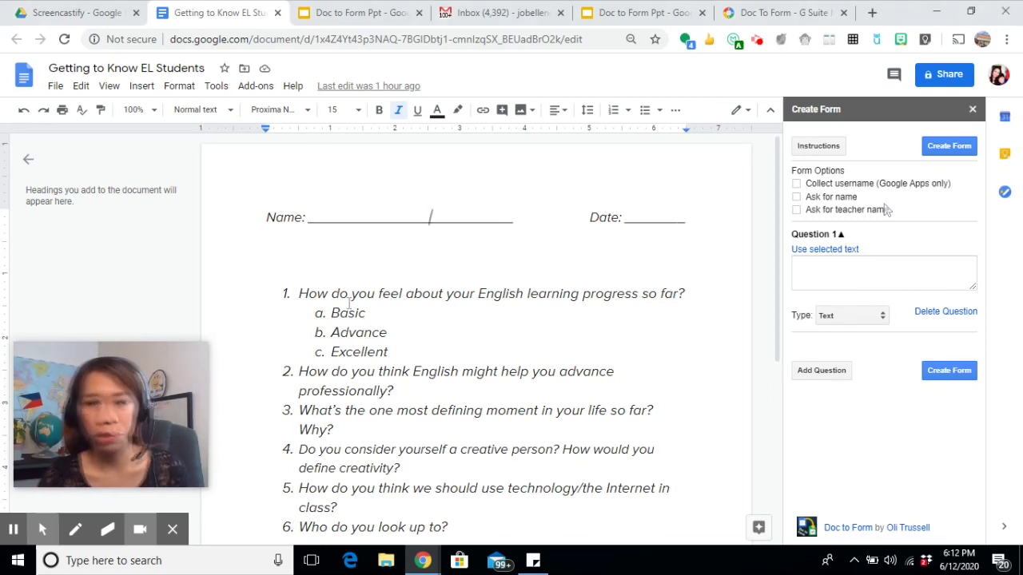
left_click_drag(302, 293, 701, 290)
key("ctrl+c")
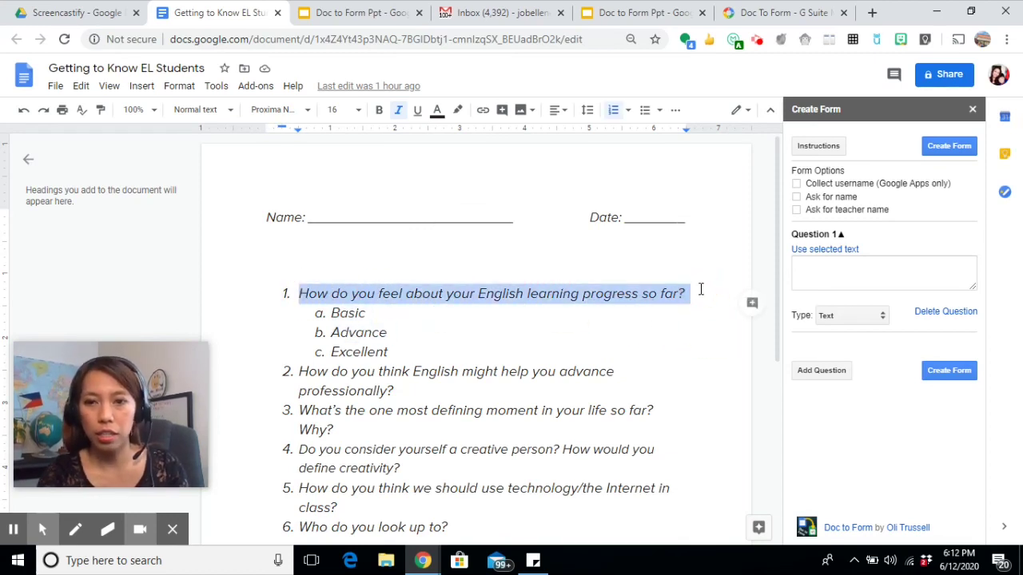
left_click(790, 270)
key("ctrl+v")
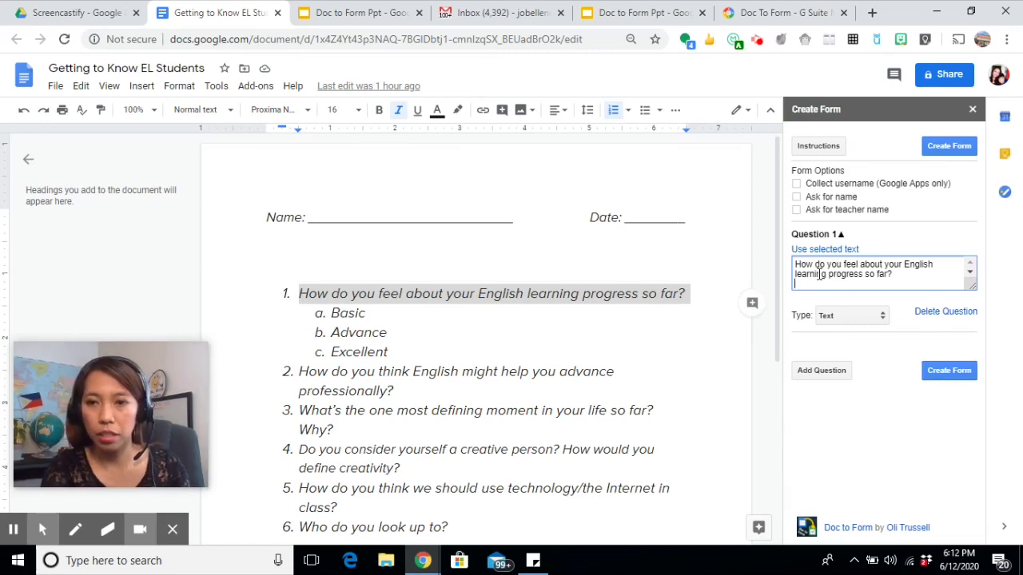
triple_click(819, 274)
key("BackSpace")
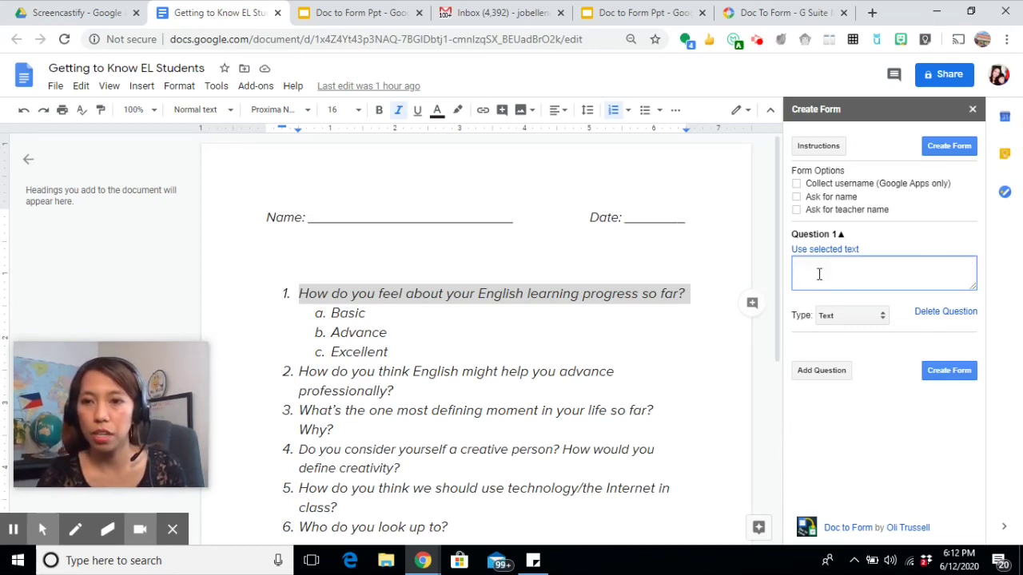
left_click(668, 358)
left_click_drag(687, 293, 290, 291)
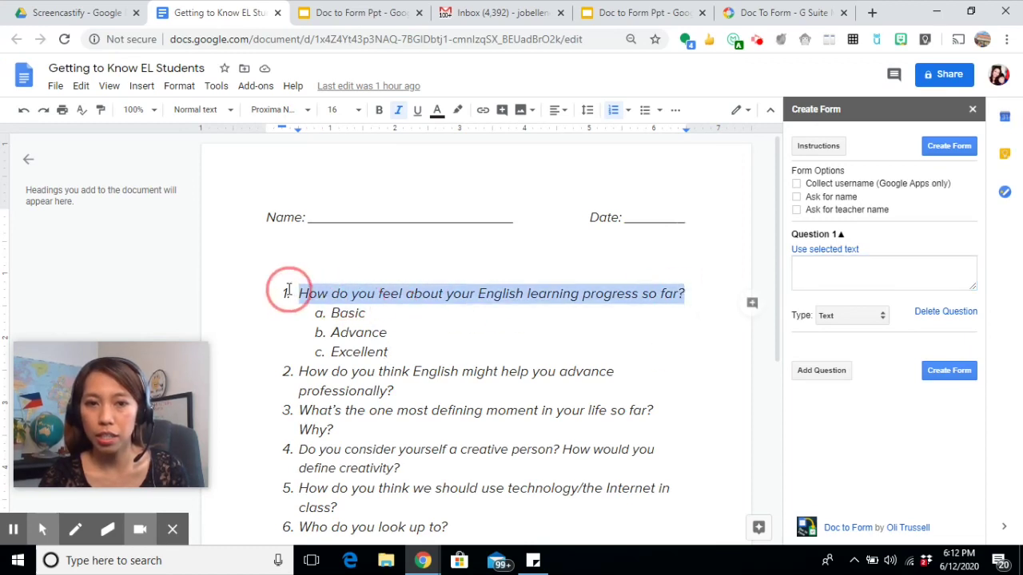
left_click(827, 251)
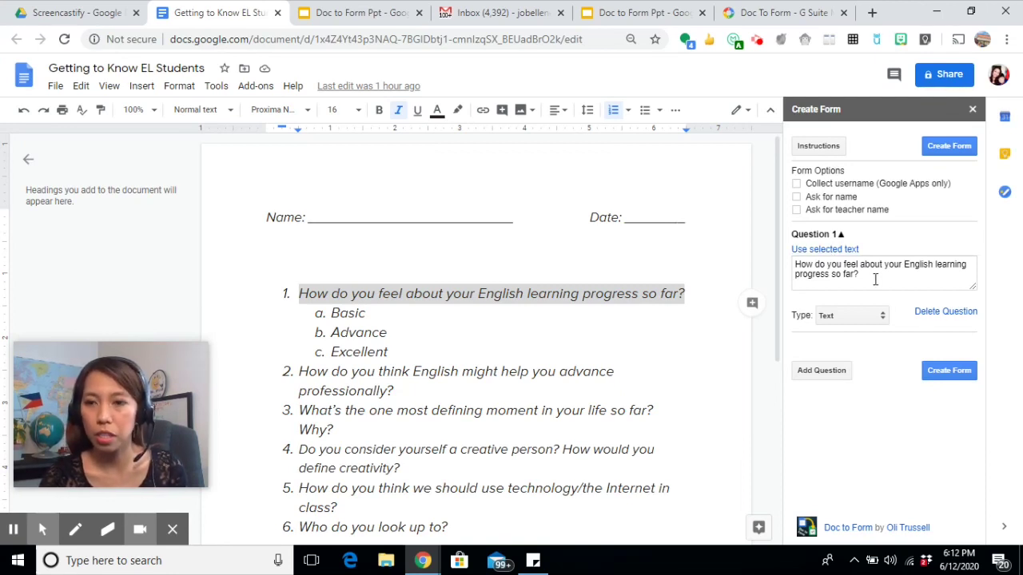
left_click(875, 279)
Step: Make Question 1 Multiple Choice with options 'Basic; Advance; Excellent', then add Question 2
left_click(879, 316)
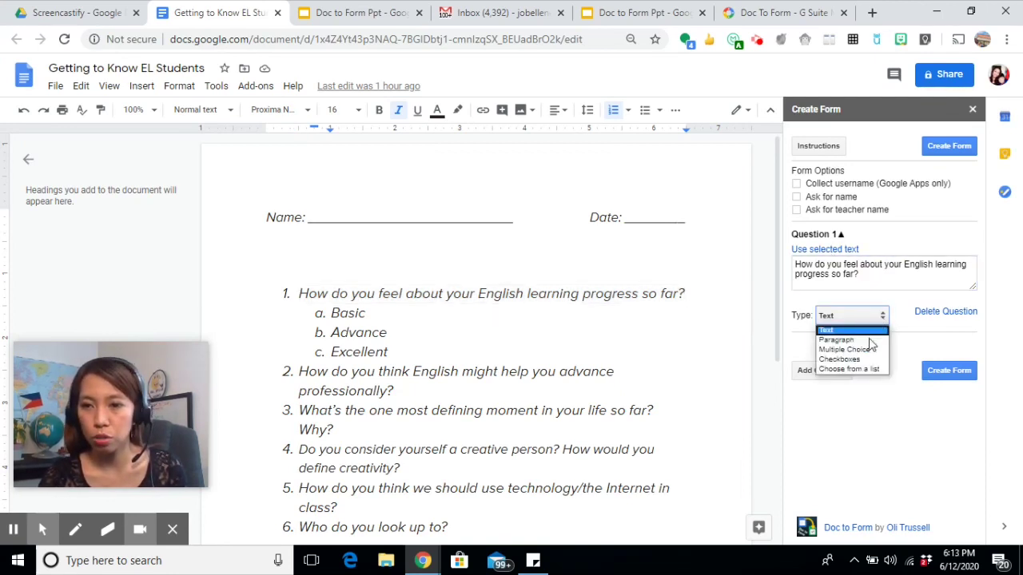
left_click(871, 351)
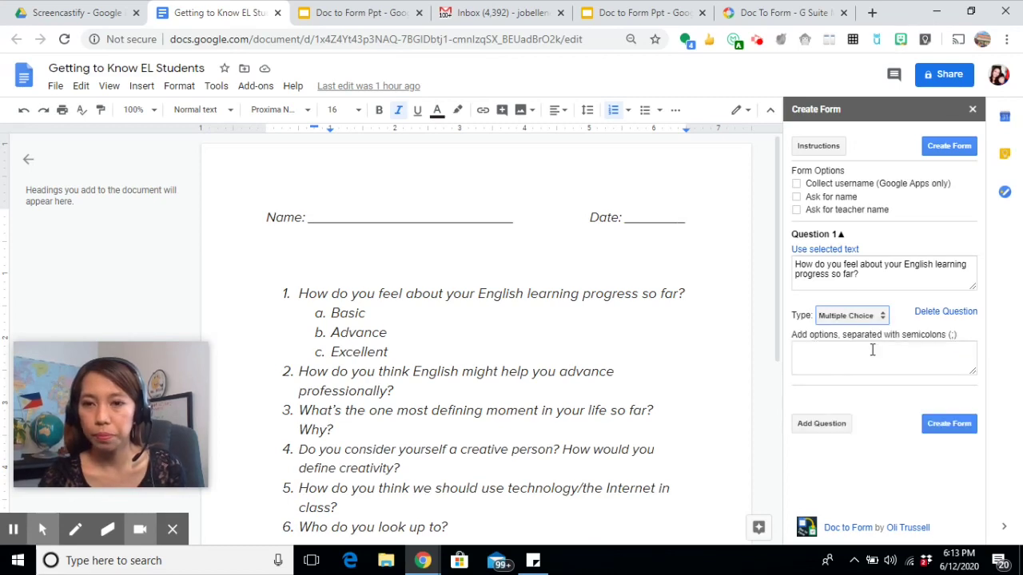
left_click_drag(392, 352, 328, 313)
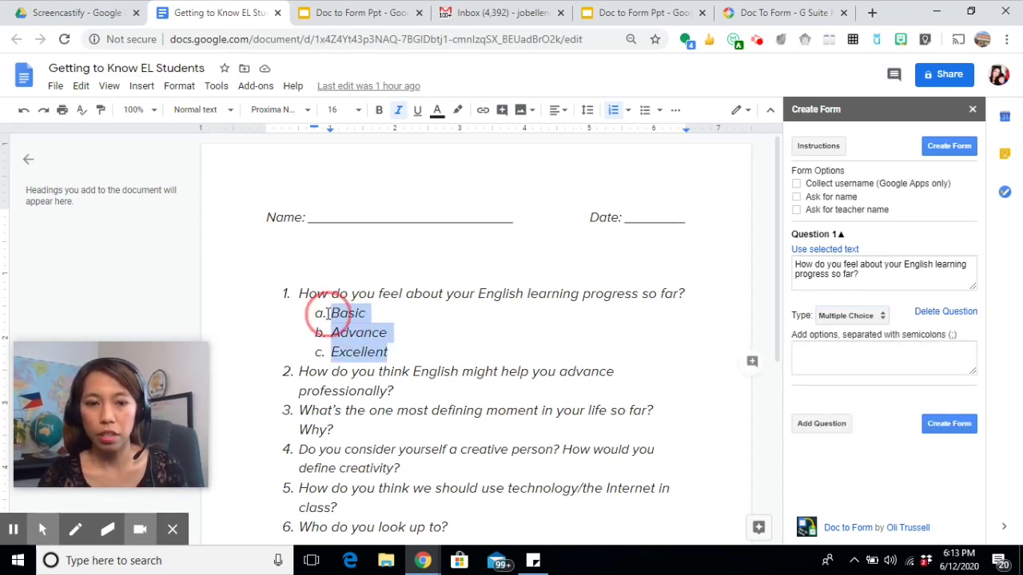
key("ctrl+c")
left_click(834, 359)
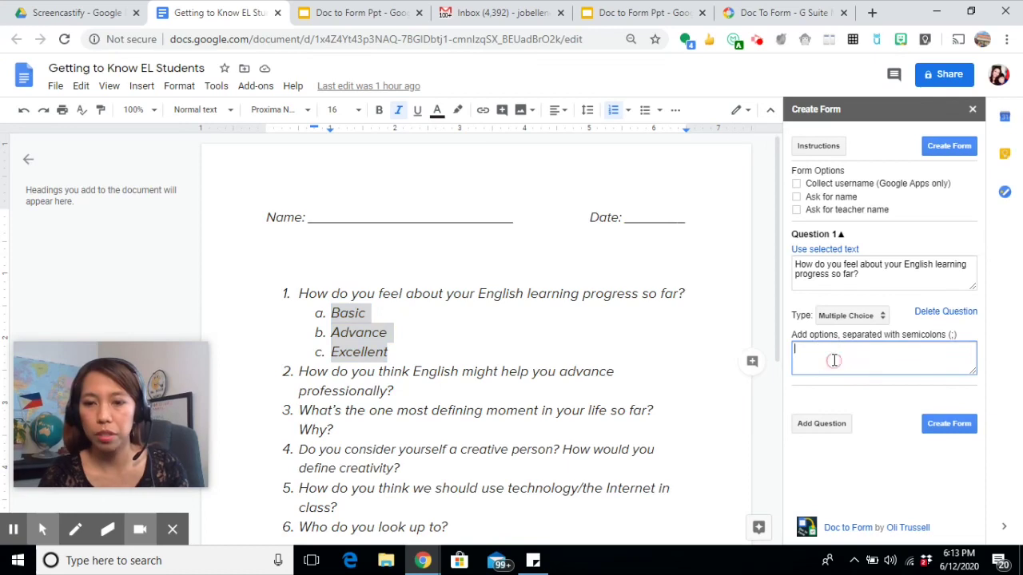
key("ctrl+v")
left_click(969, 348)
left_click(856, 347)
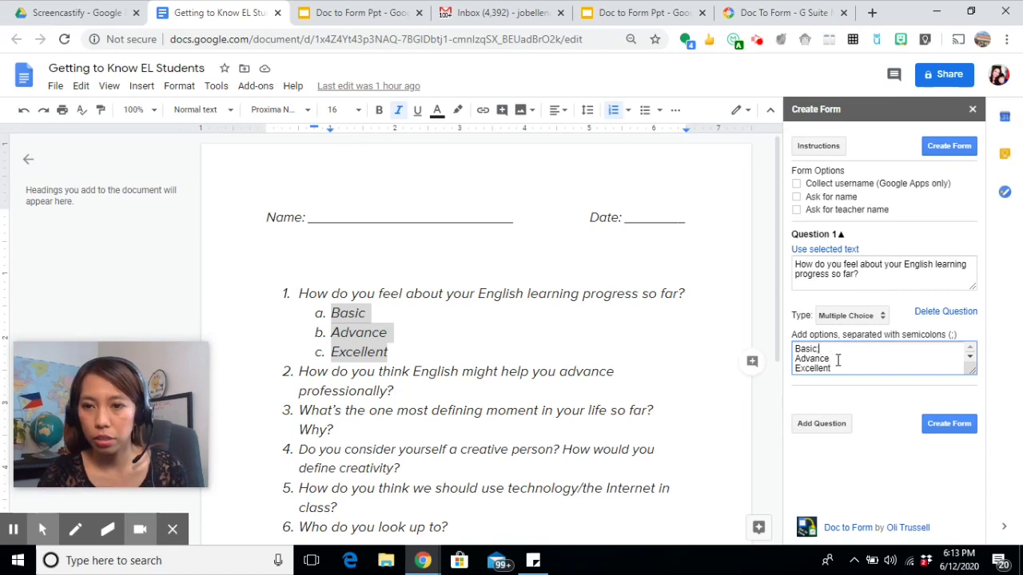
left_click(838, 359)
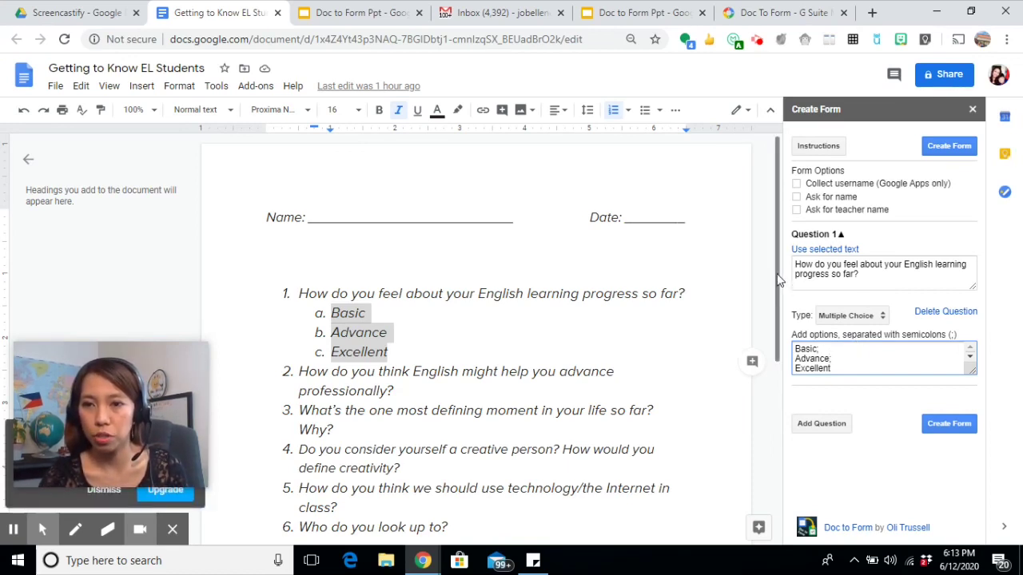
left_click_drag(777, 274, 775, 346)
left_click(824, 429)
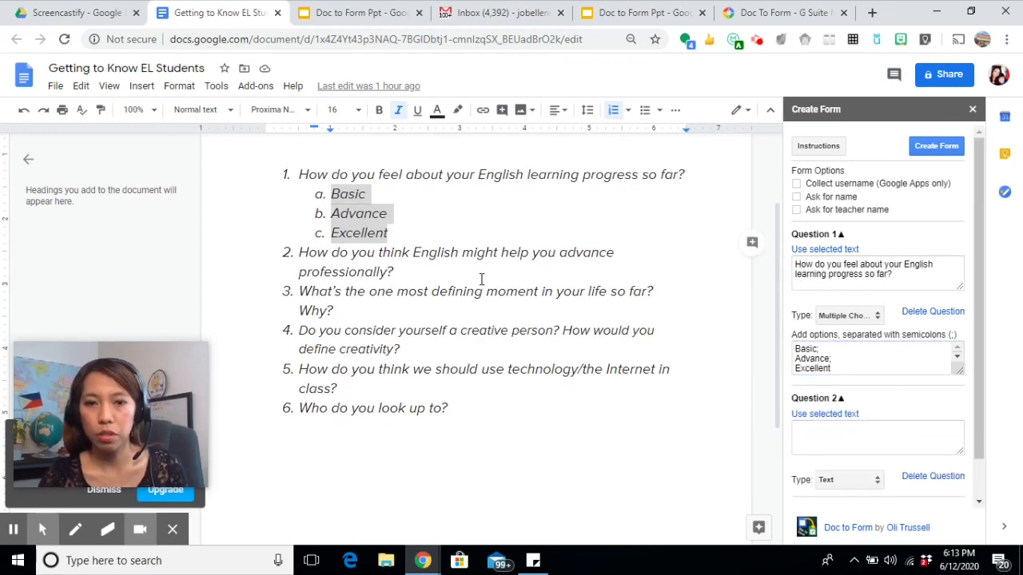
Step: Set Question 2 to 'How do you think English might help you advance professionally?' with Text answer type
left_click_drag(300, 251, 397, 273)
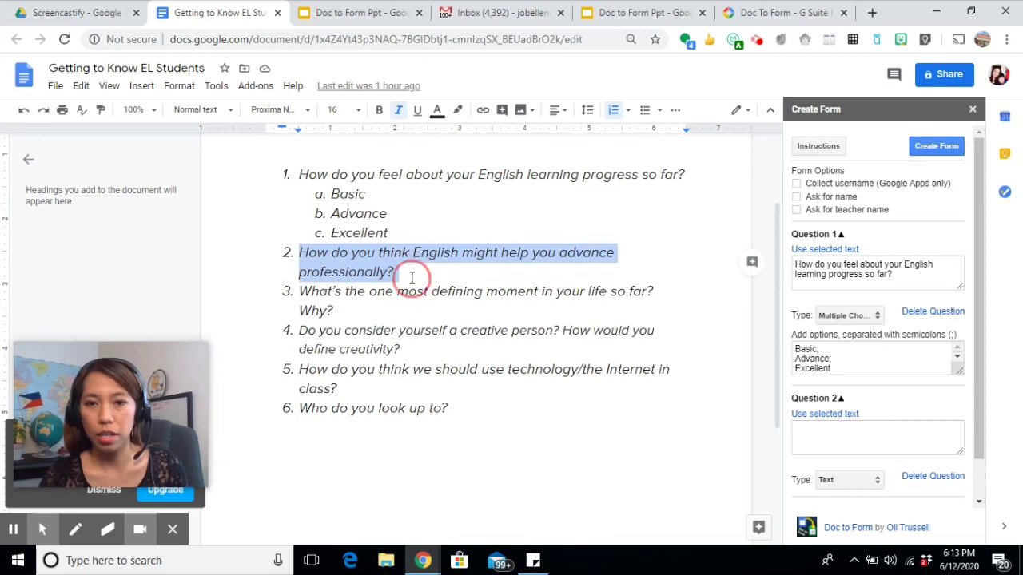
left_click(847, 415)
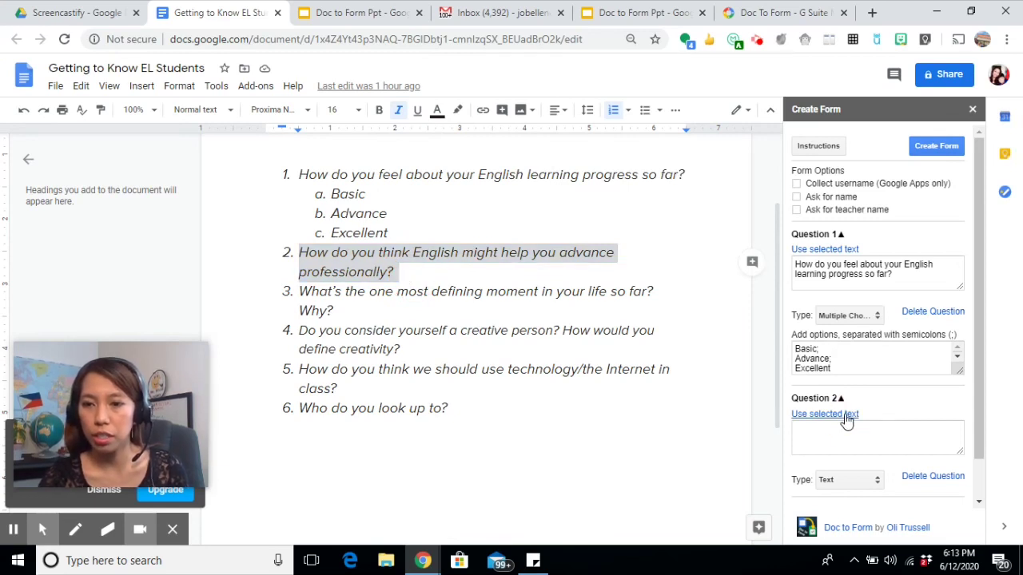
left_click_drag(977, 360, 976, 397)
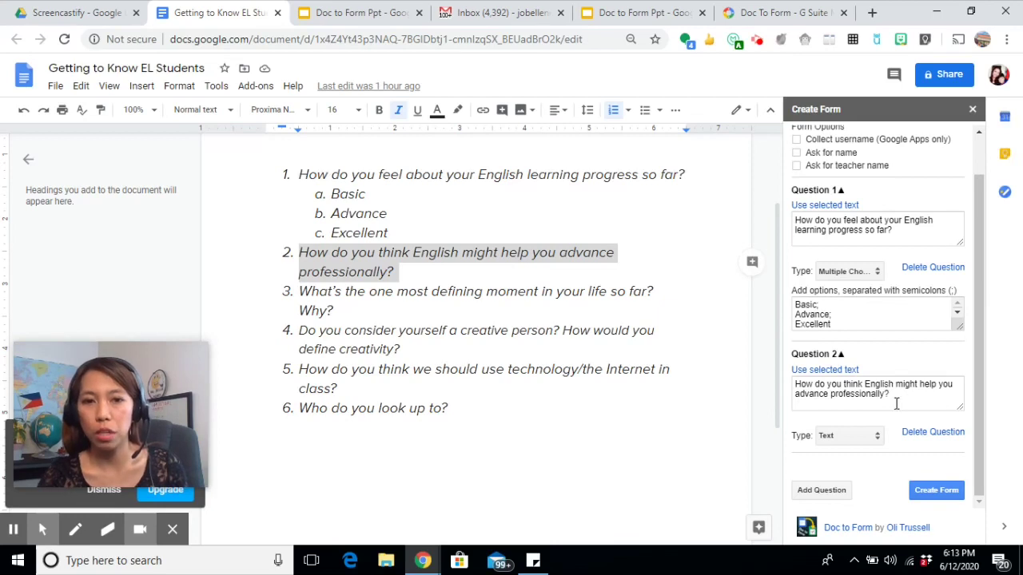
left_click(411, 265)
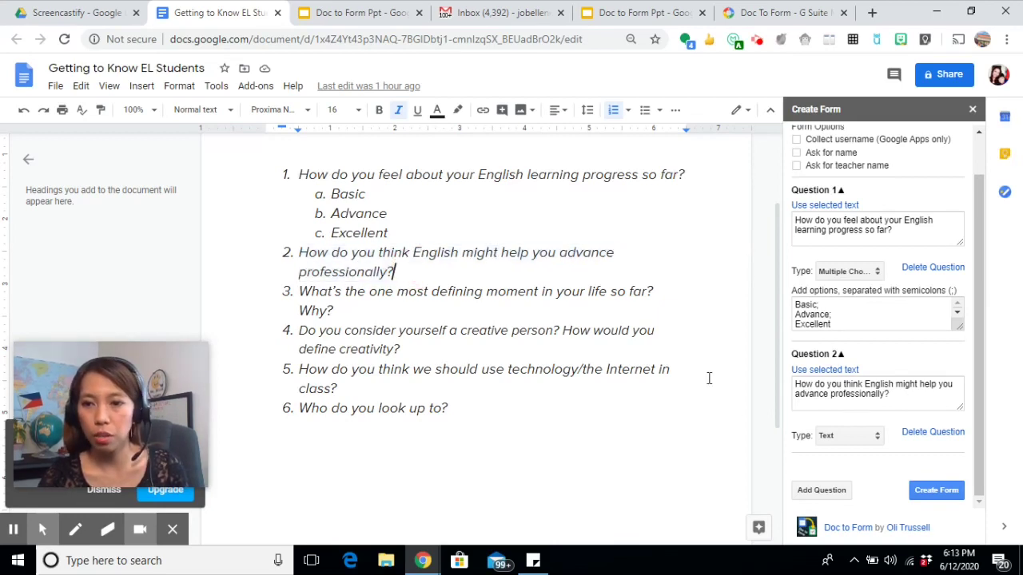
left_click(879, 440)
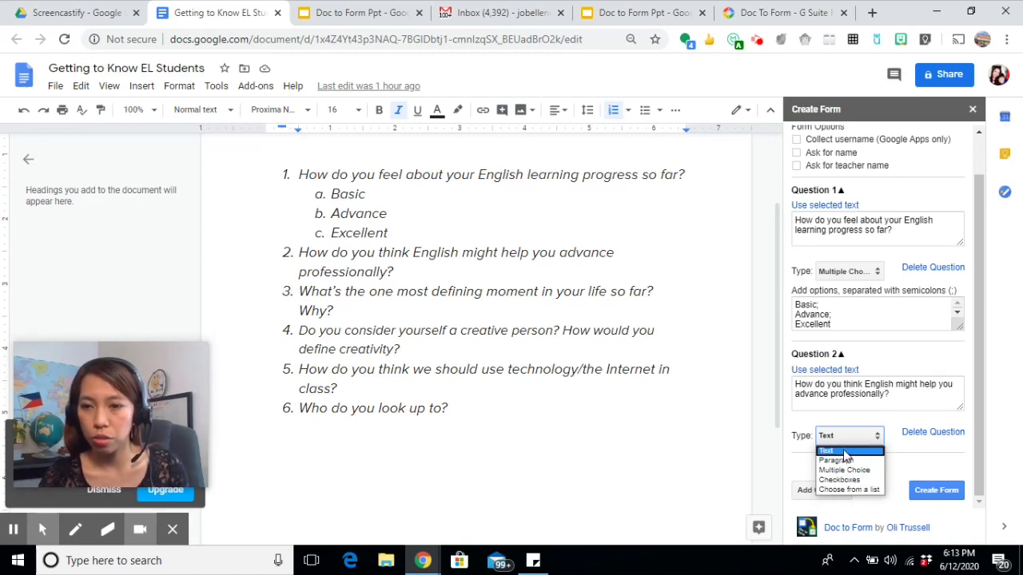
left_click(845, 454)
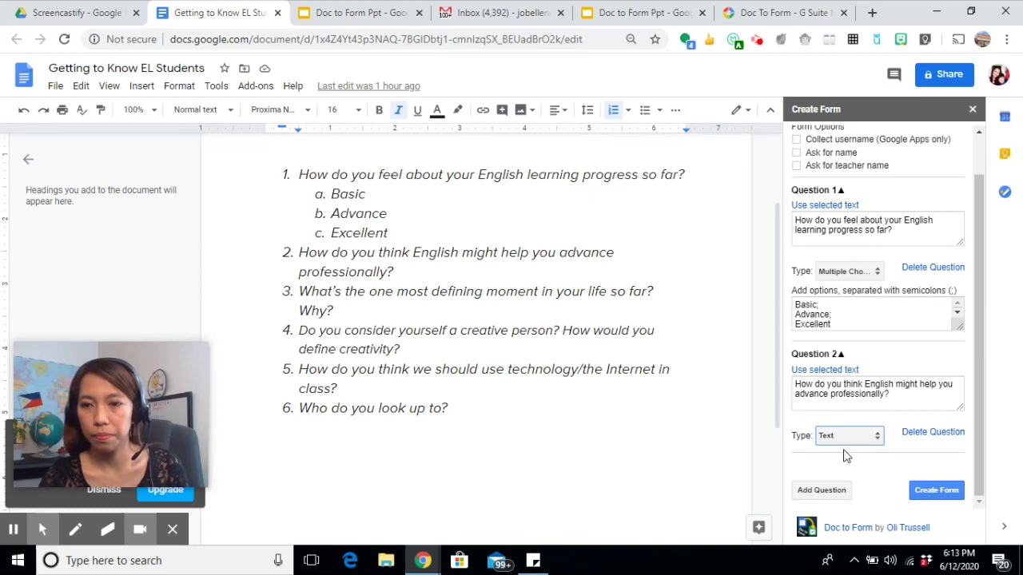
Step: Add Question 3 from the doc's most-defining-moment question with a Paragraph answer type
left_click(821, 491)
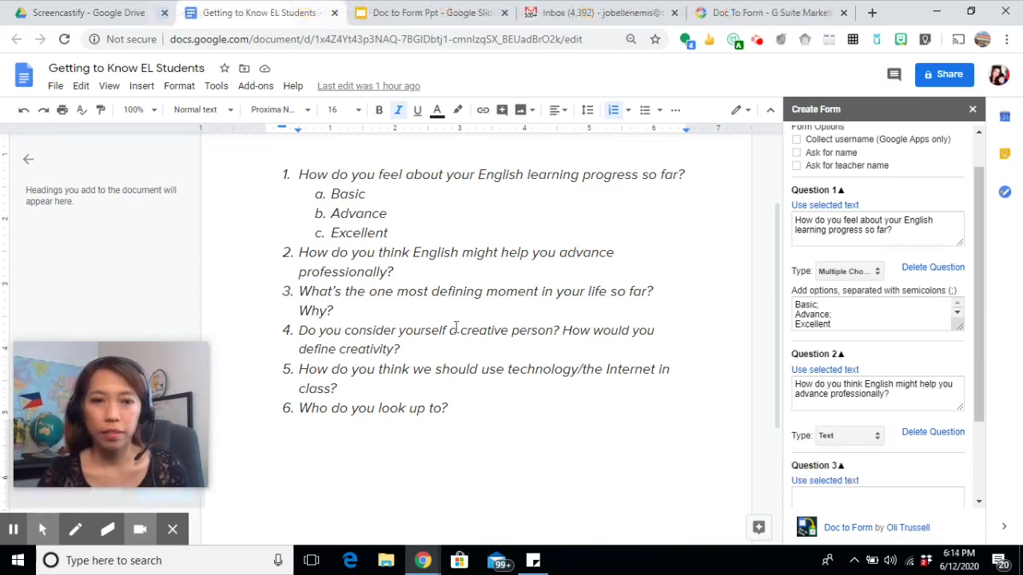
left_click_drag(330, 311, 297, 292)
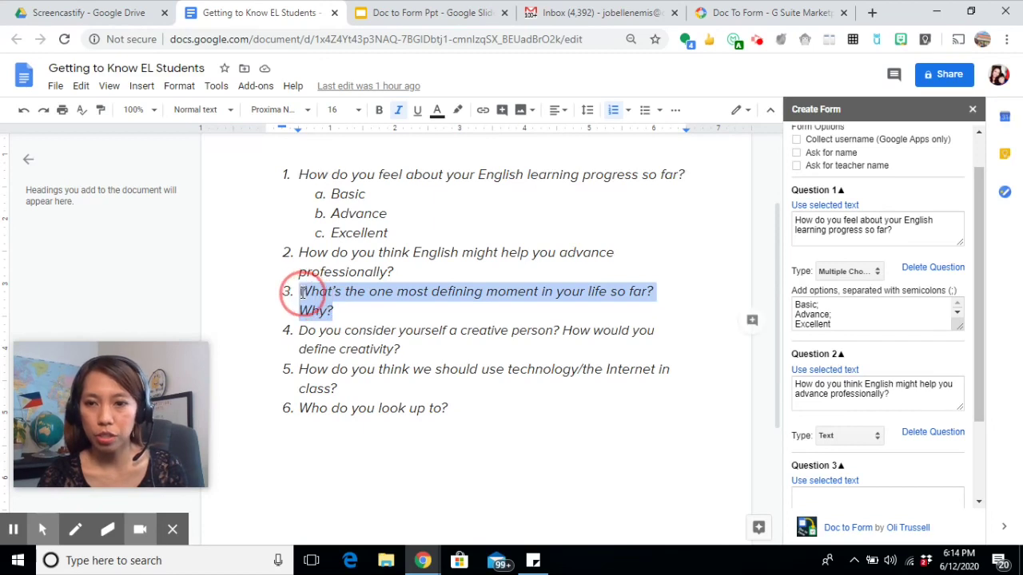
left_click(982, 422)
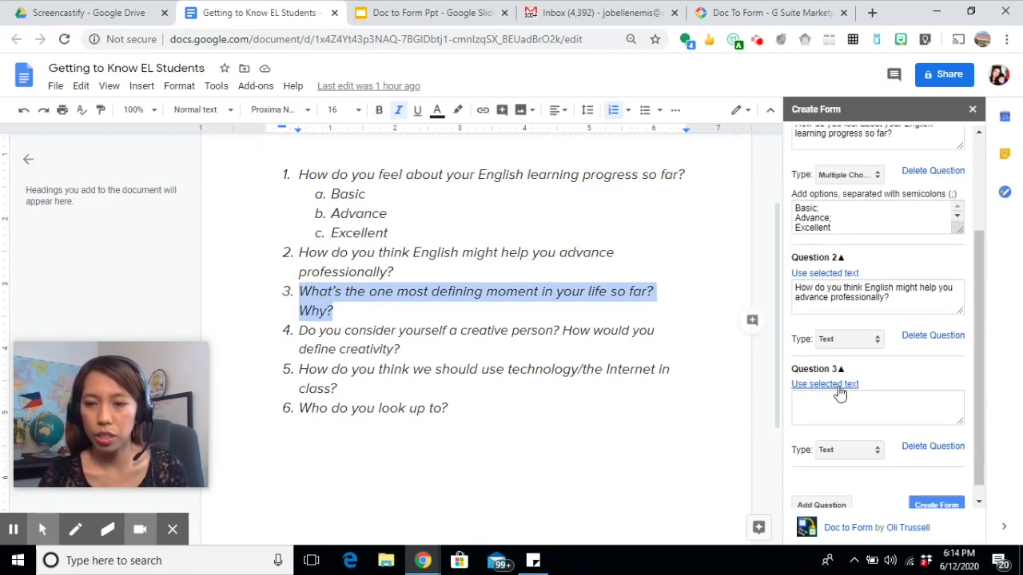
left_click(837, 387)
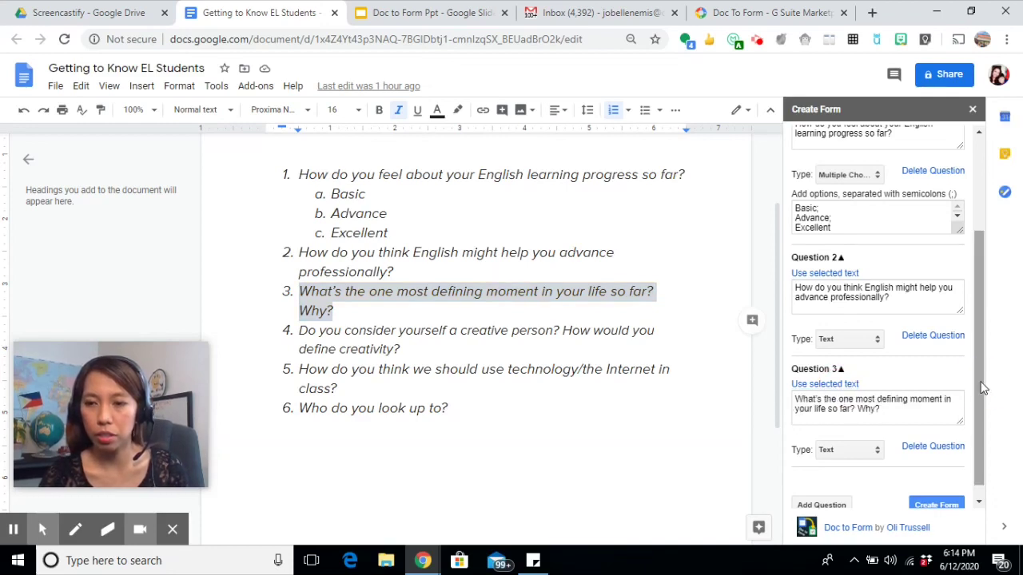
left_click_drag(982, 381, 982, 396)
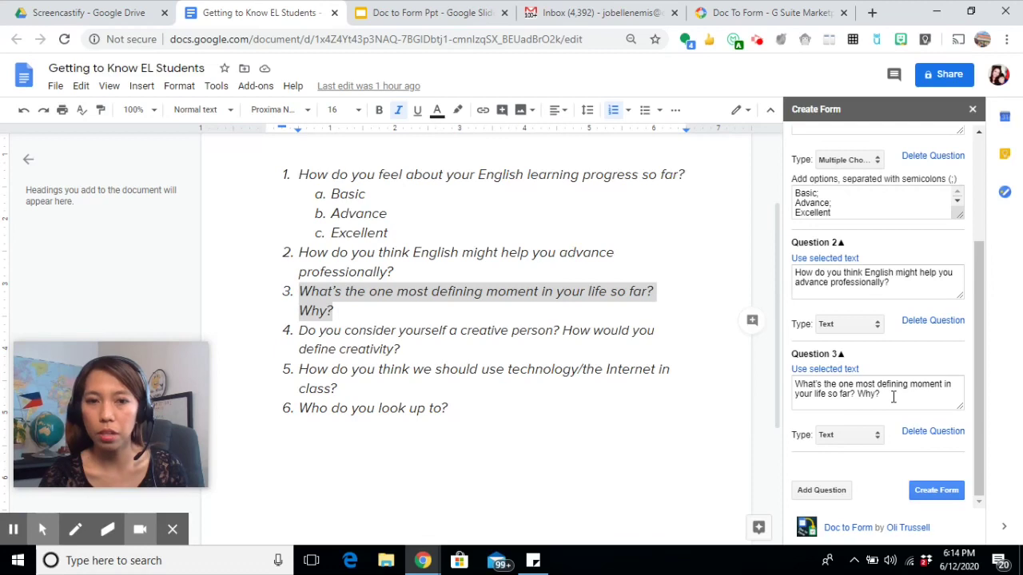
left_click(440, 307)
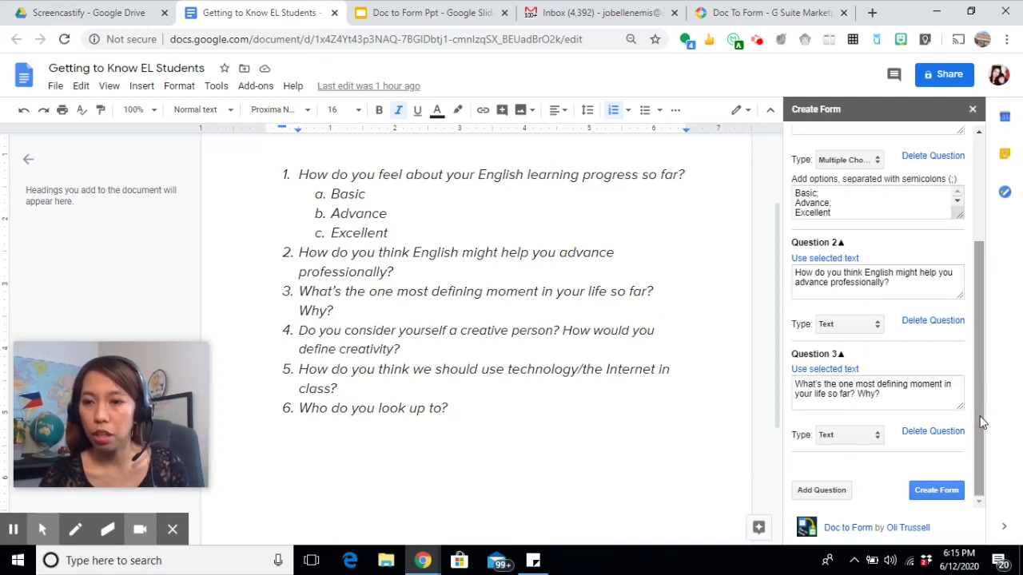
left_click(878, 439)
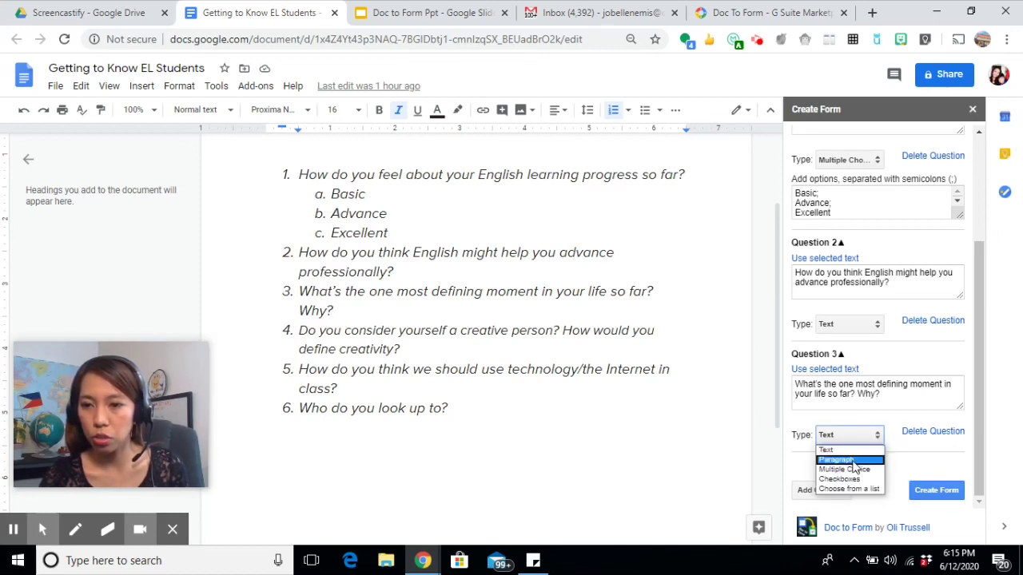
left_click(853, 461)
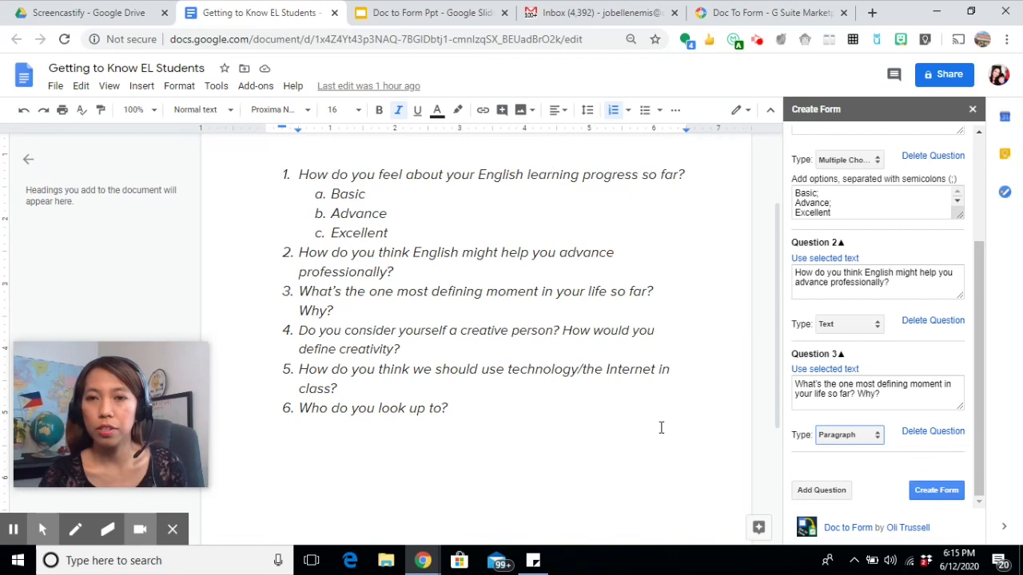
Step: Generate the 'Getting to Know EL Students Form' and view it in Google Forms
left_click_drag(982, 370, 978, 232)
left_click(980, 230)
left_click(950, 152)
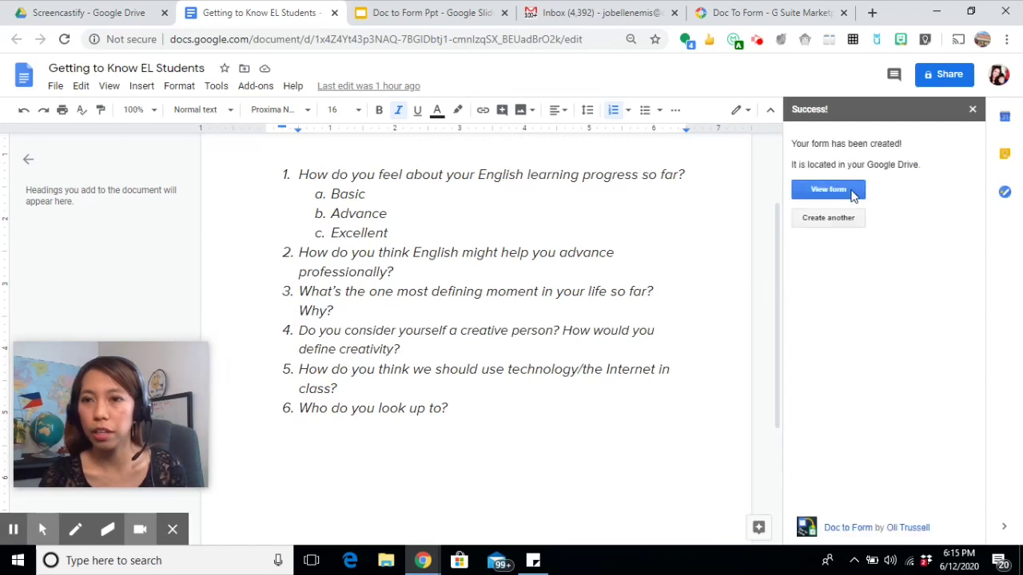
left_click(828, 190)
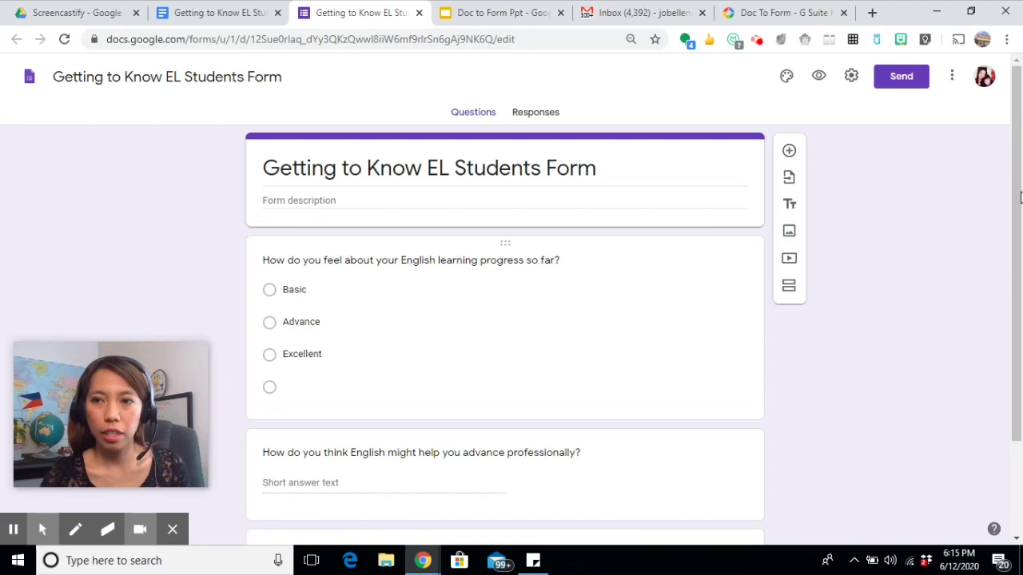
Step: Review the new form's questions, description and web address, then bring up the Send form dialog
left_click_drag(1018, 187, 1021, 160)
left_click(390, 197)
left_click(919, 253)
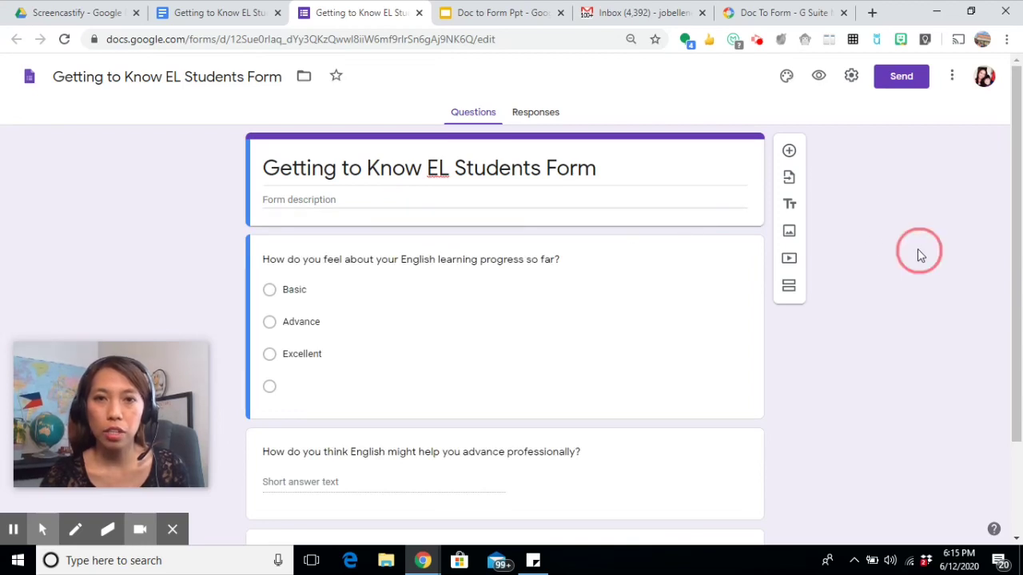
left_click(484, 38)
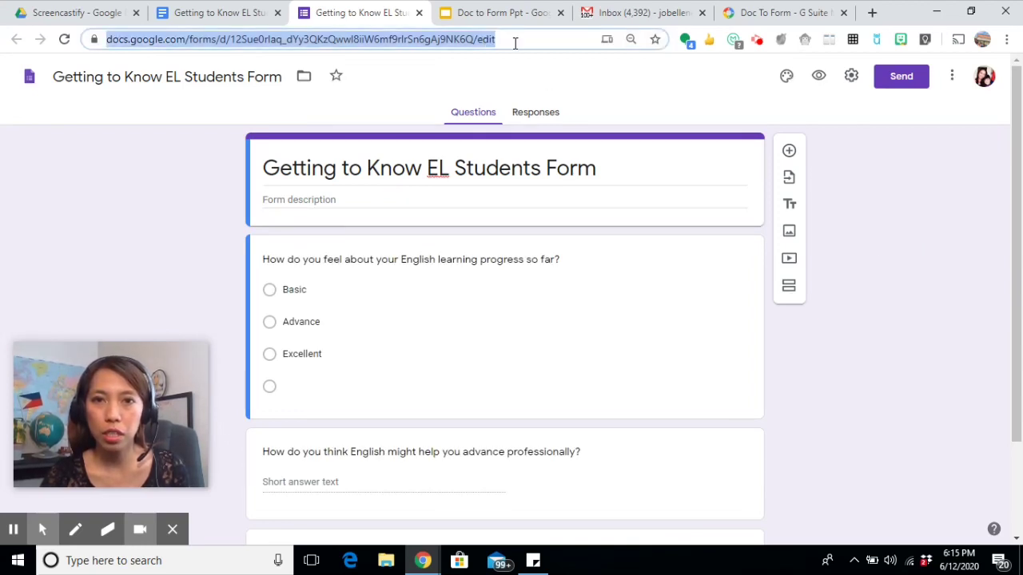
left_click(643, 94)
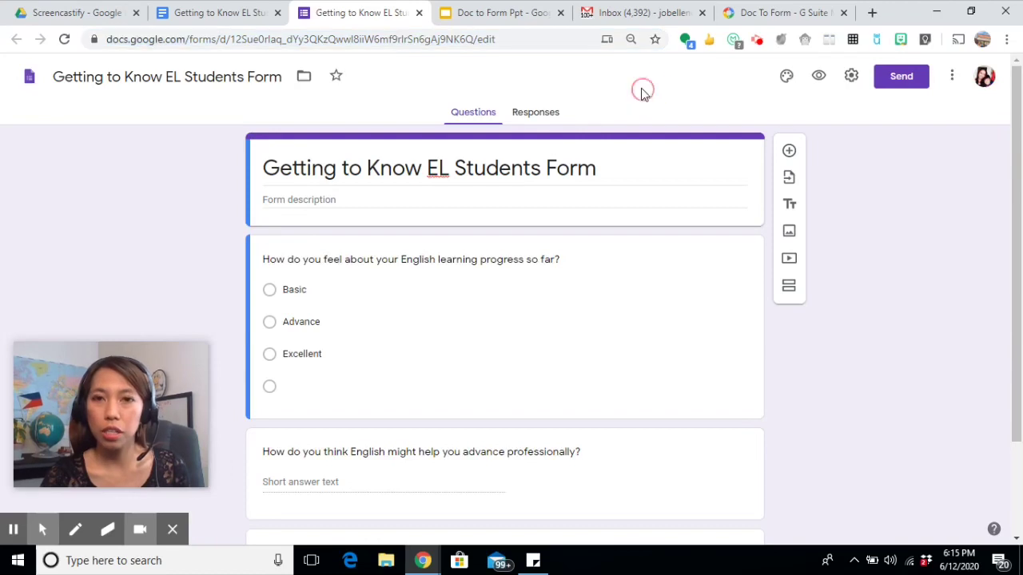
left_click(899, 80)
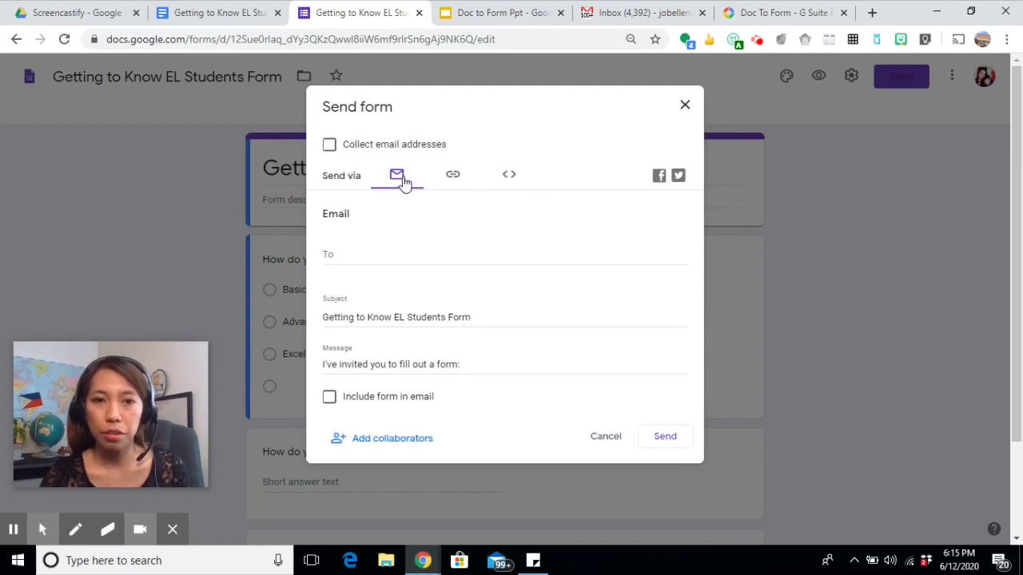
Step: View the Send form dialog's shareable link and embed HTML code, then close it without sending
left_click(456, 176)
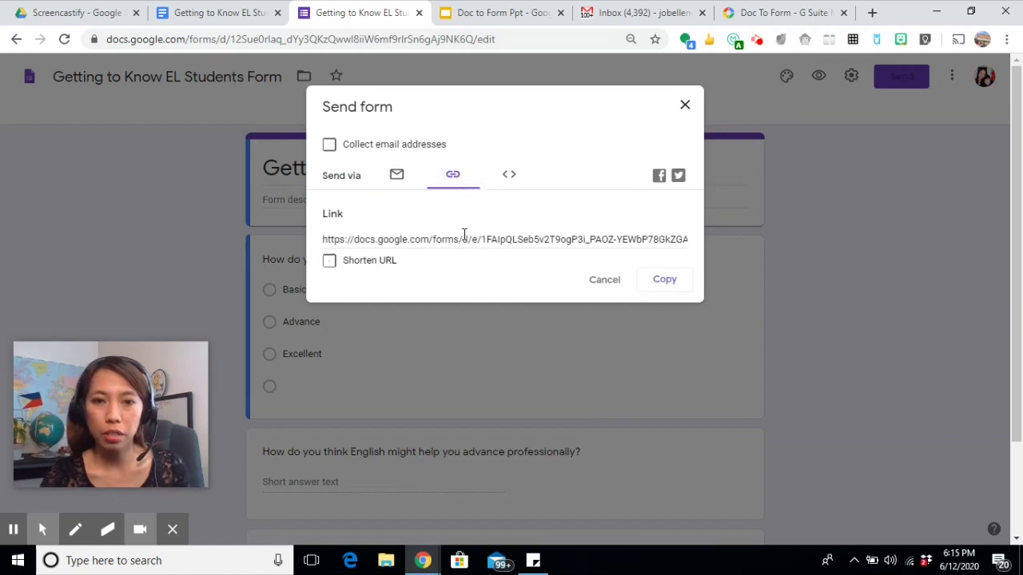
left_click(510, 174)
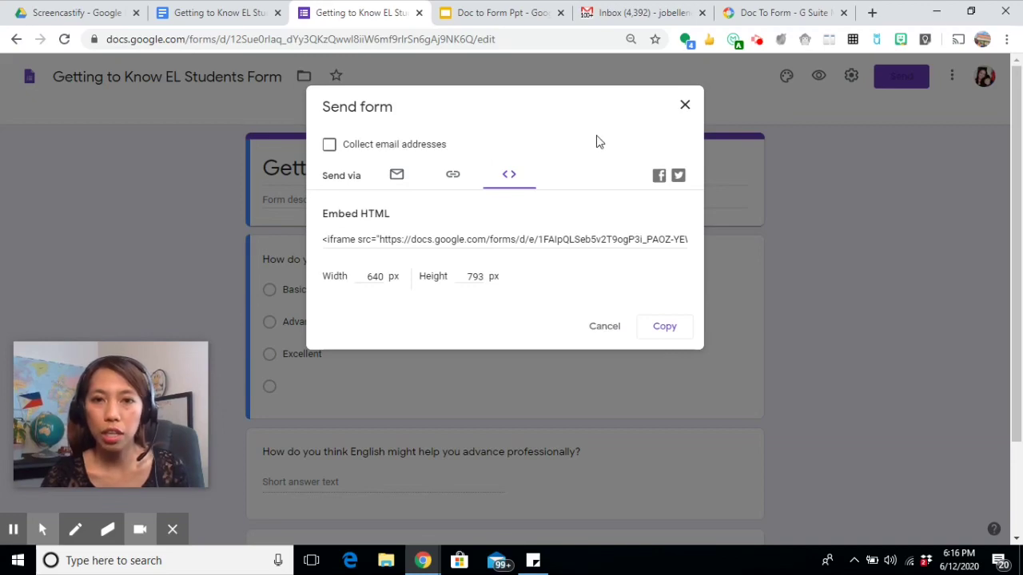
left_click(685, 106)
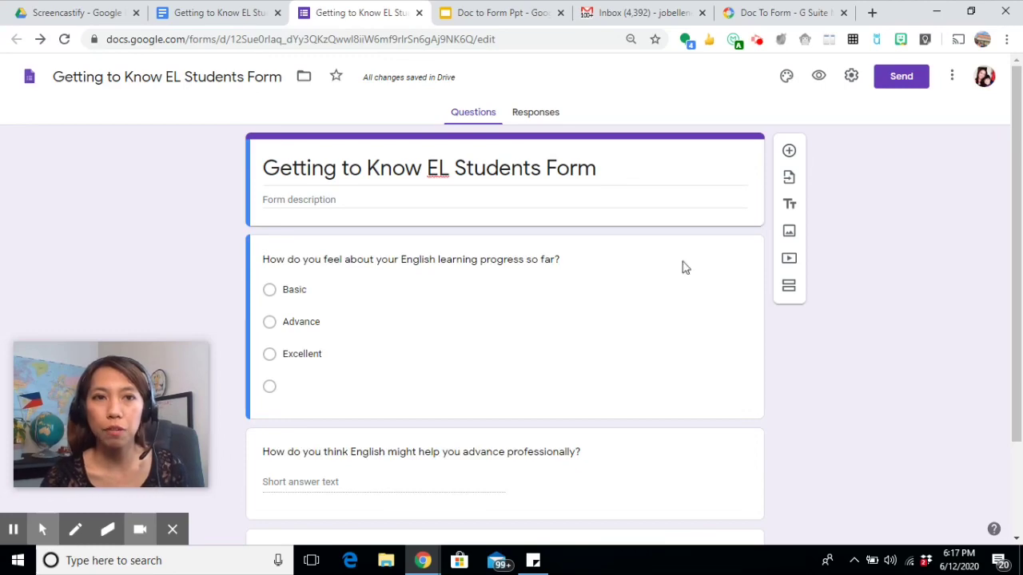
Step: Back in the document, choose Create another in the Doc to Form sidebar
left_click(240, 16)
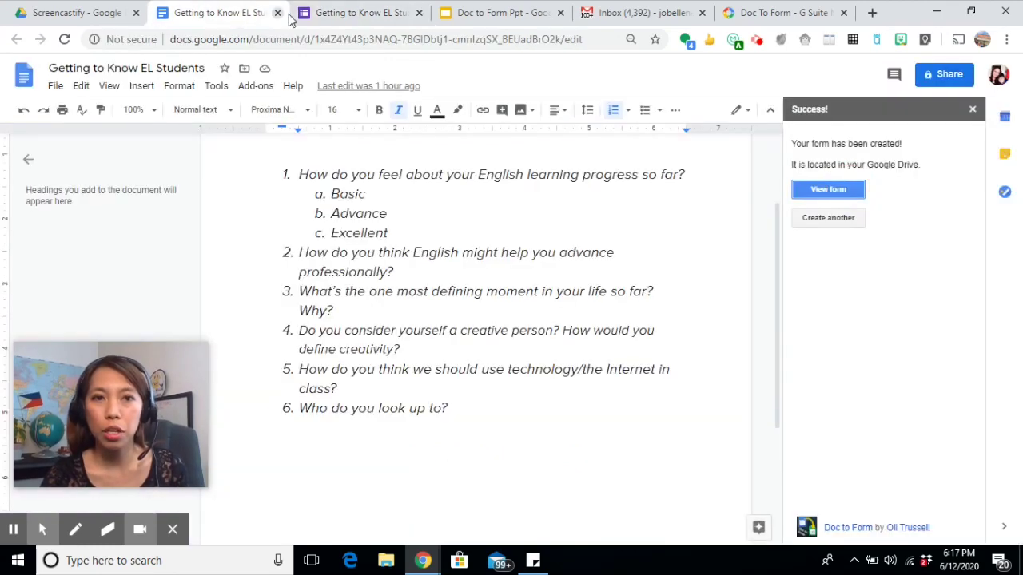
left_click(375, 16)
left_click(217, 16)
left_click(376, 16)
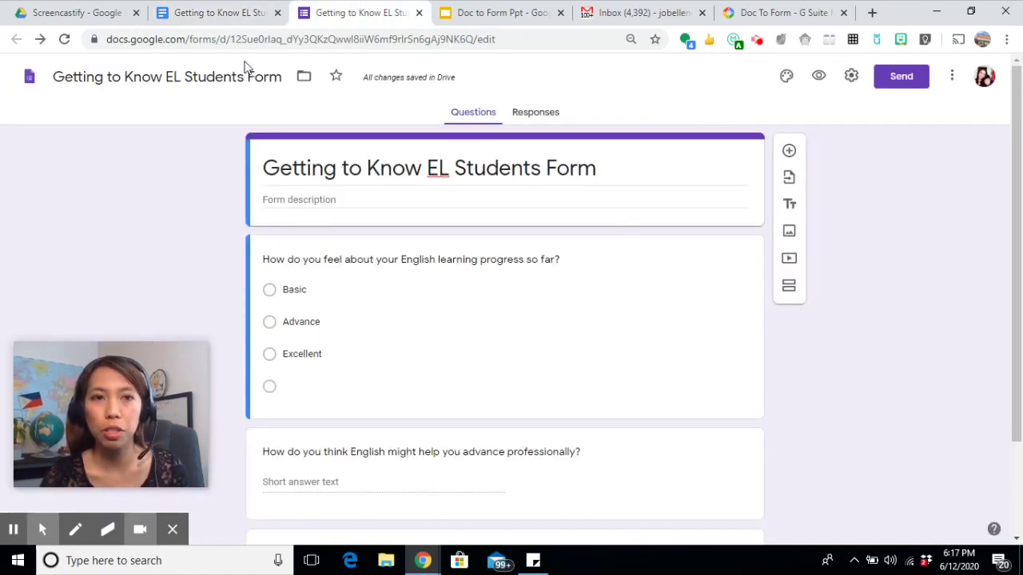
left_click(212, 15)
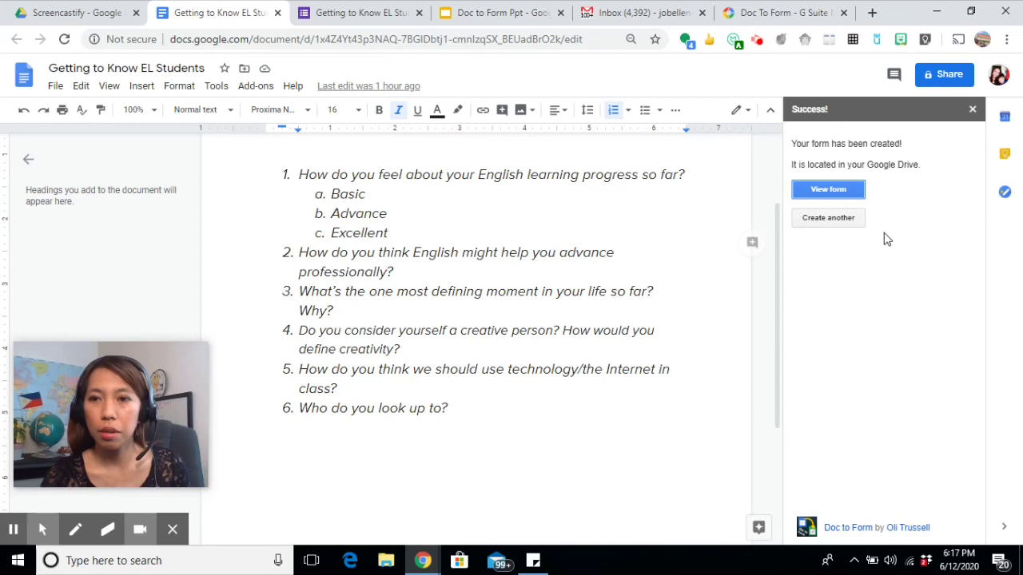
left_click(850, 222)
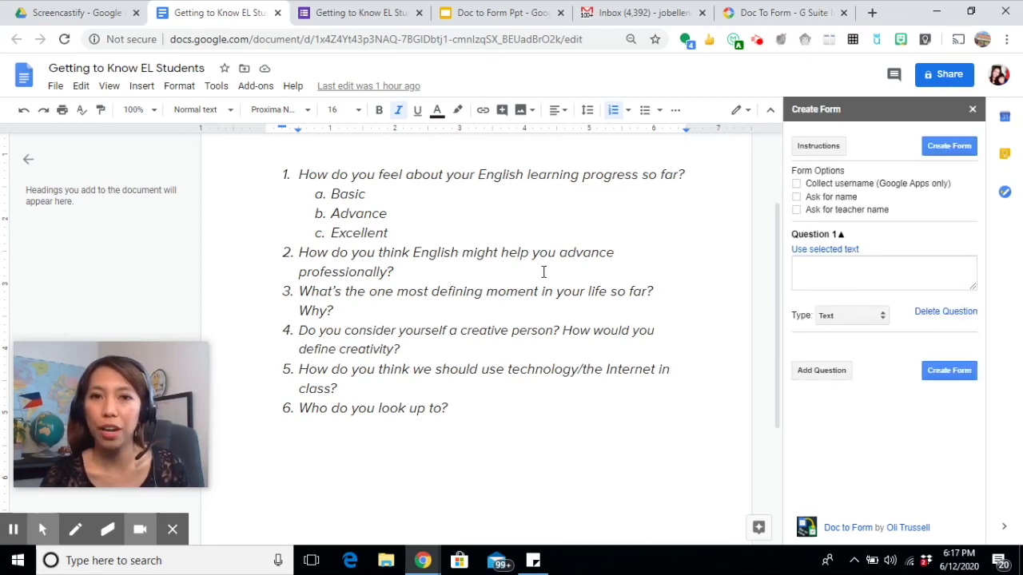
Step: Preview the Getting to Know EL Students Form as respondents see it
left_click(360, 14)
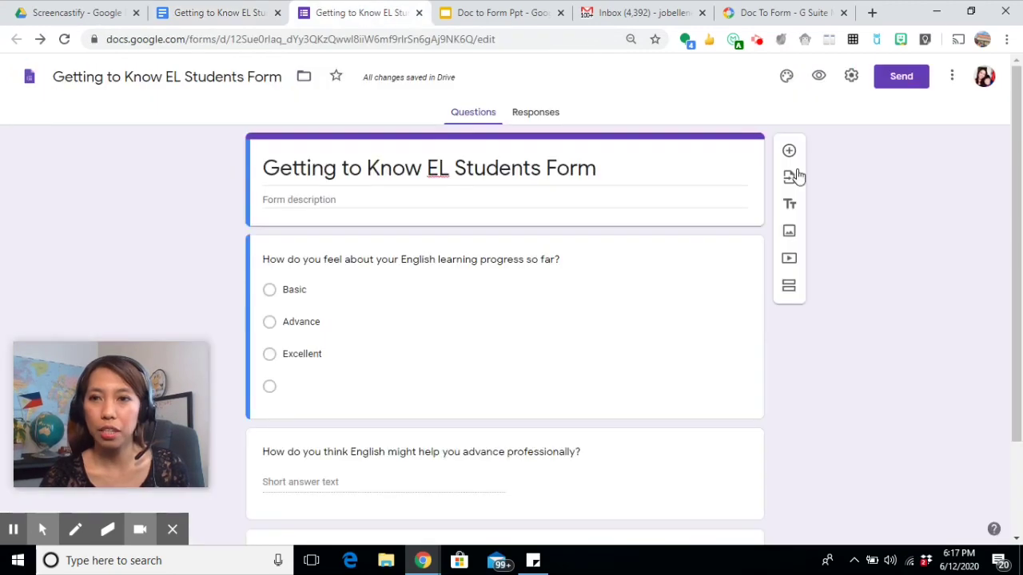
left_click(819, 79)
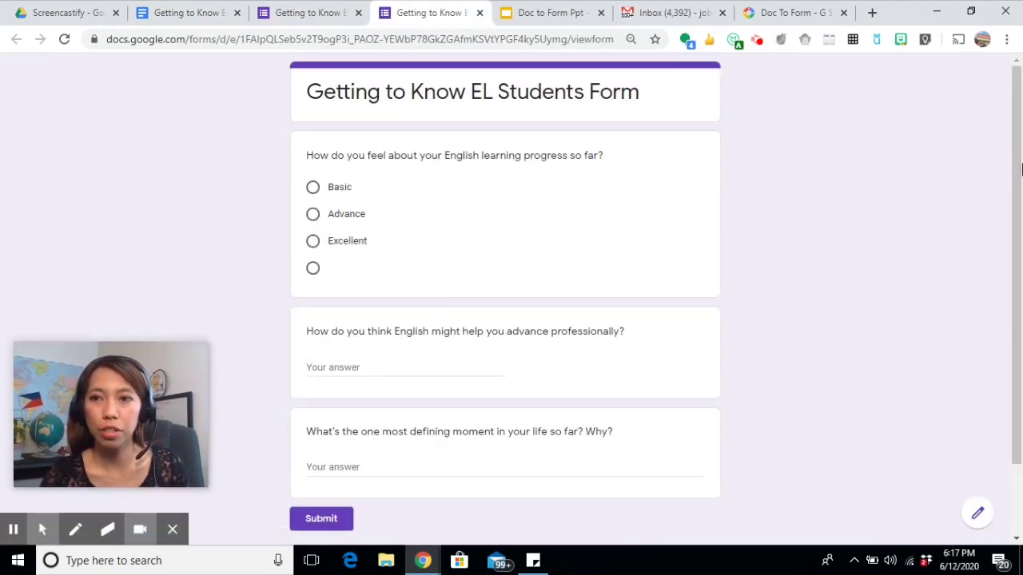
mouse_move(1019, 166)
left_mouse_down()
mouse_move(1018, 364)
mouse_move(1018, 166)
left_mouse_up()
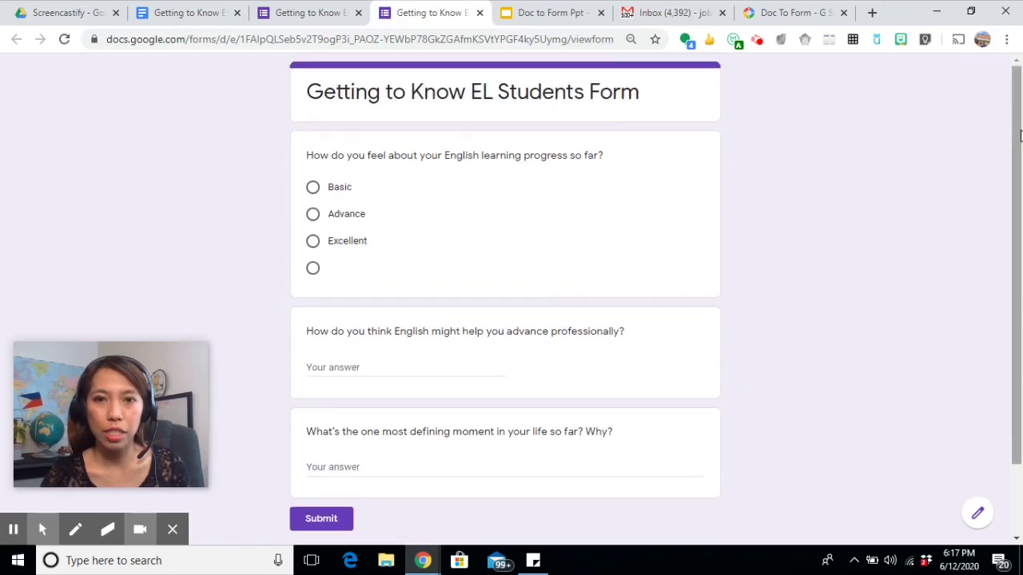